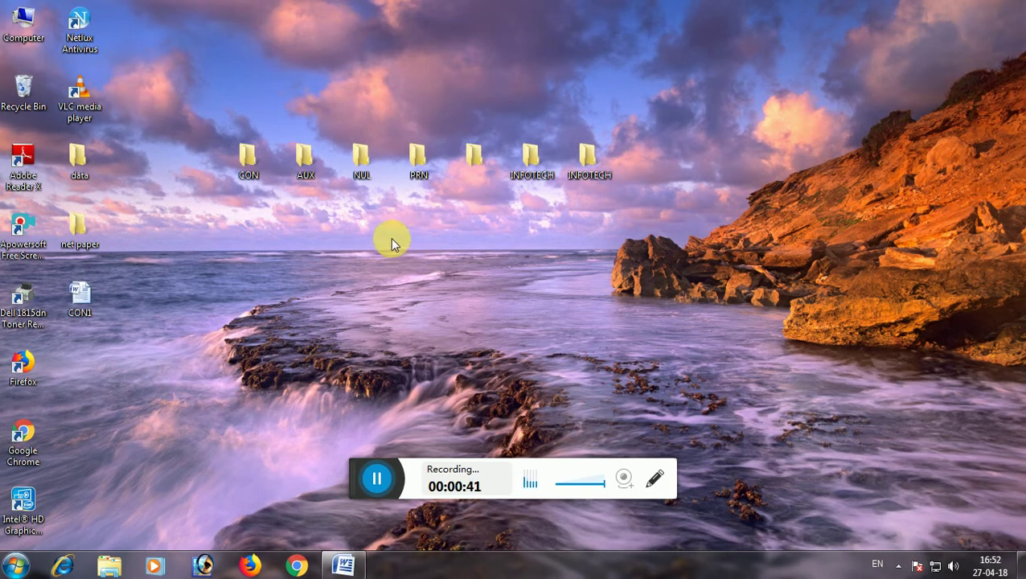
Step: Create a new desktop folder named AVXCCC and delete it
{"action": "key", "text": "a"}
{"action": "key", "text": "p"}
{"action": "right_click", "coordinate": [510, 241]}
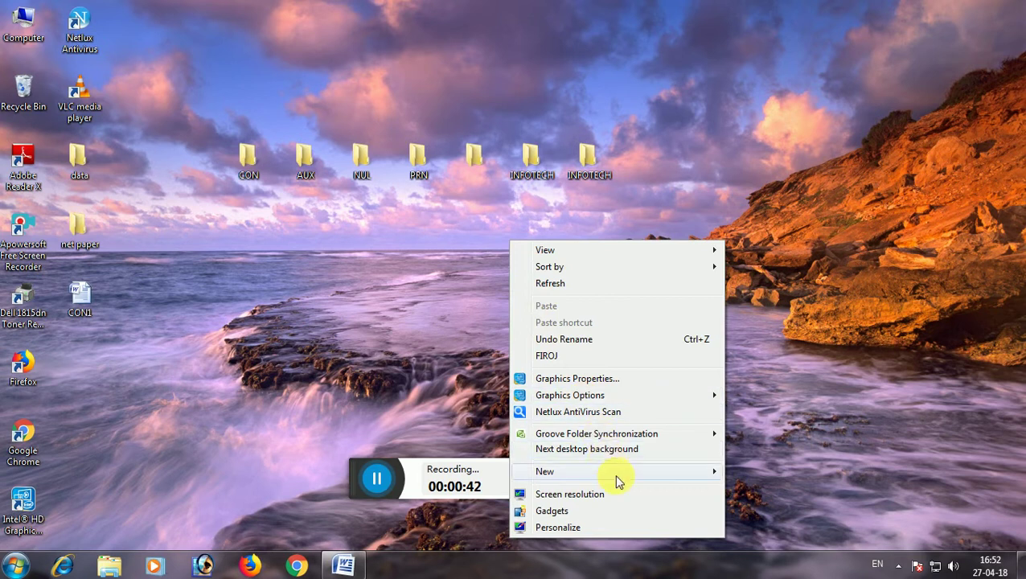
{"action": "mouse_move", "coordinate": [618, 473]}
{"action": "left_click", "coordinate": [756, 231]}
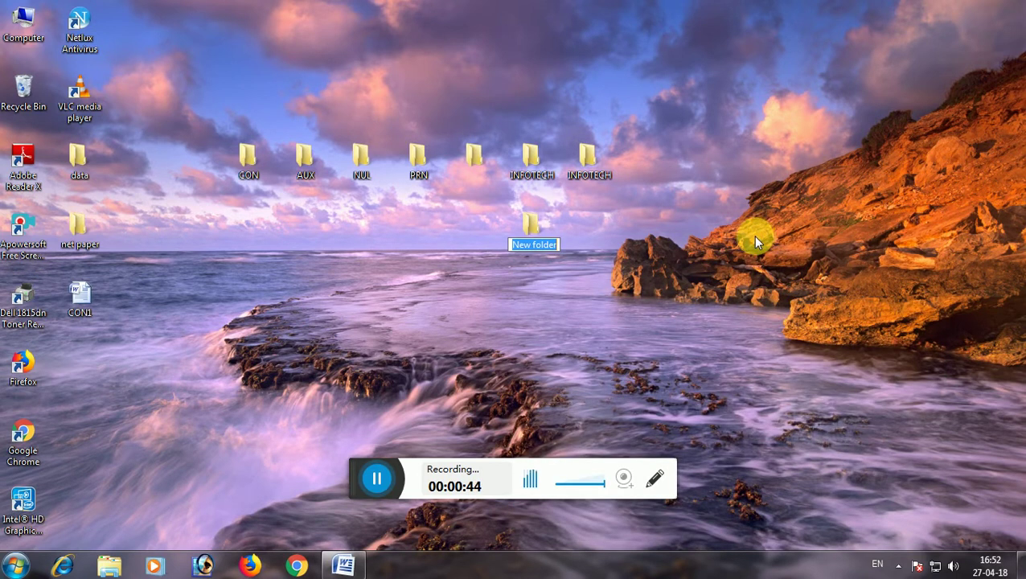
{"action": "type", "text": "AVXCCC"}
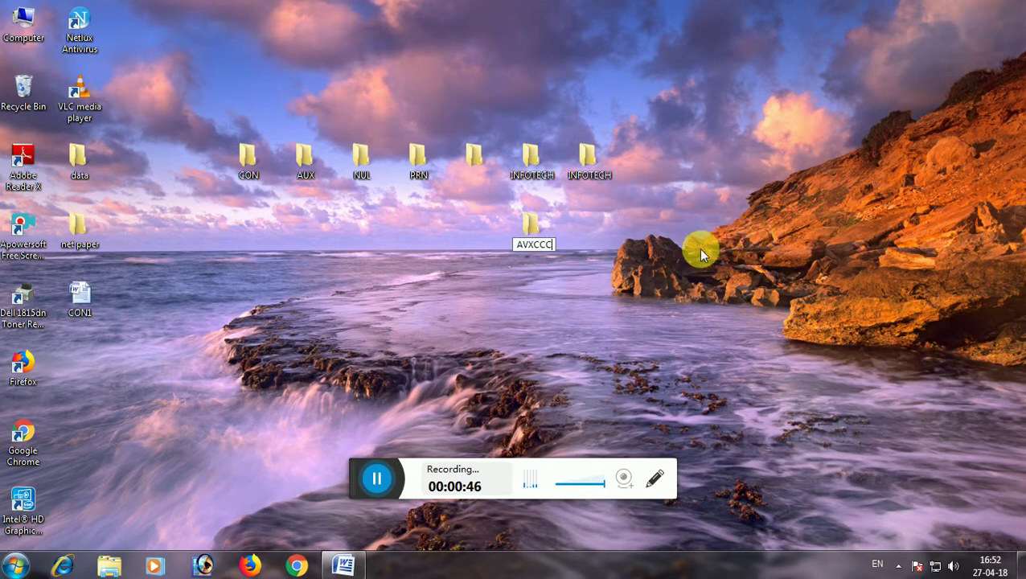
{"action": "key", "text": "Return"}
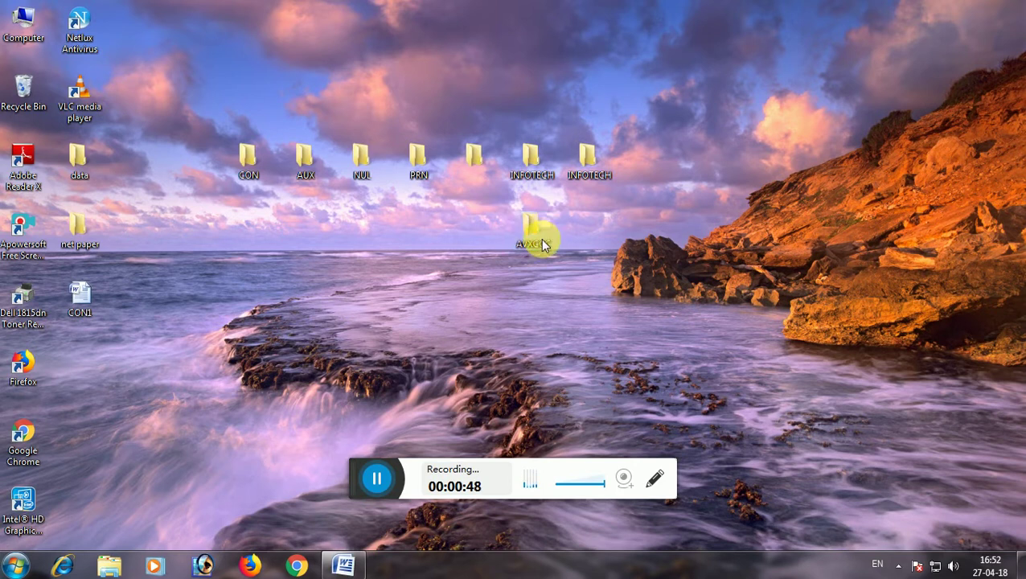
{"action": "key", "text": "Delete"}
{"action": "left_click", "coordinate": [571, 344]}
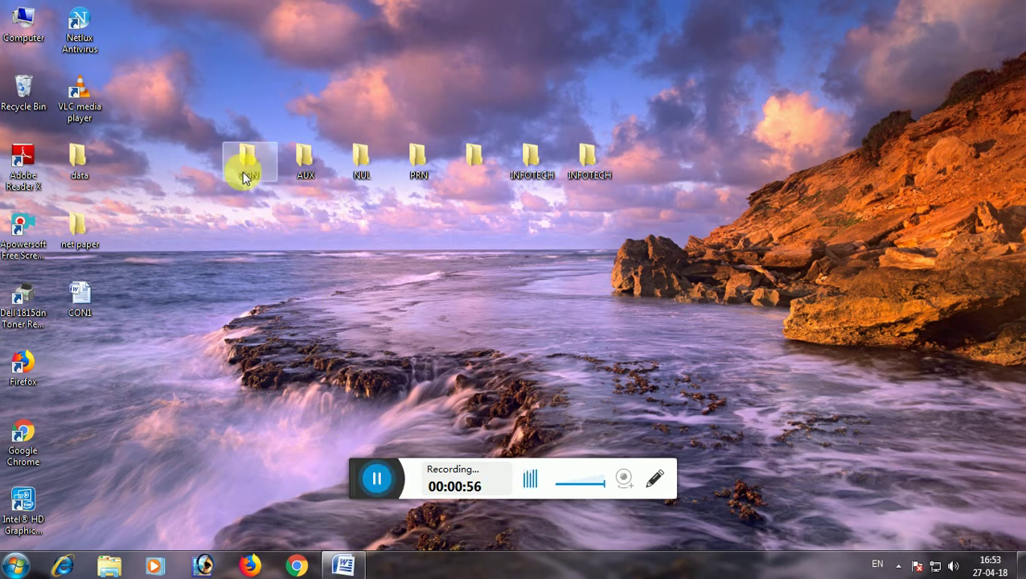
Step: Examine the specially named desktop folders and the list of folder names in the CON1 Word document
{"action": "mouse_move", "coordinate": [245, 178]}
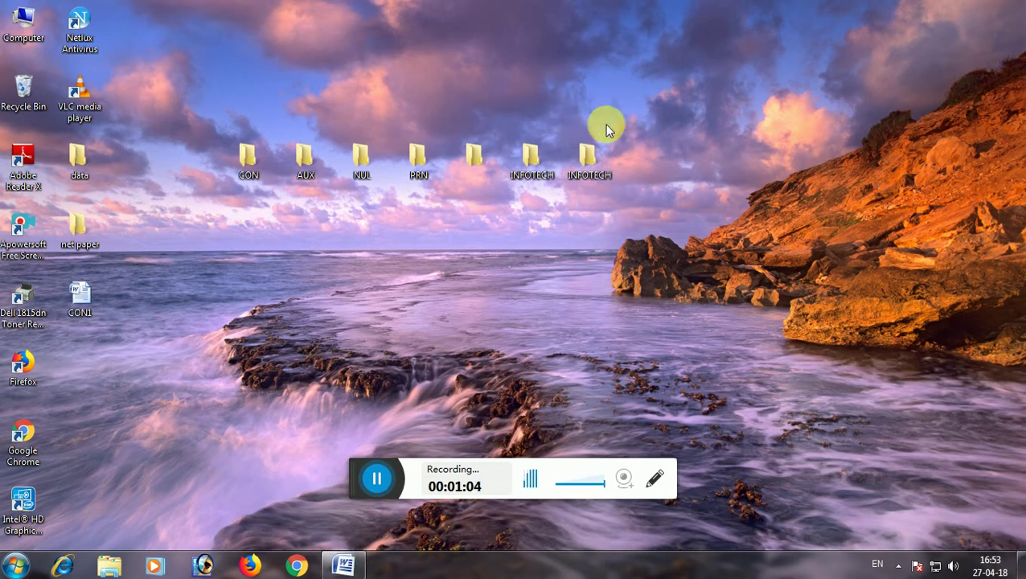
{"action": "left_click_drag", "start_coordinate": [605, 125], "coordinate": [513, 189]}
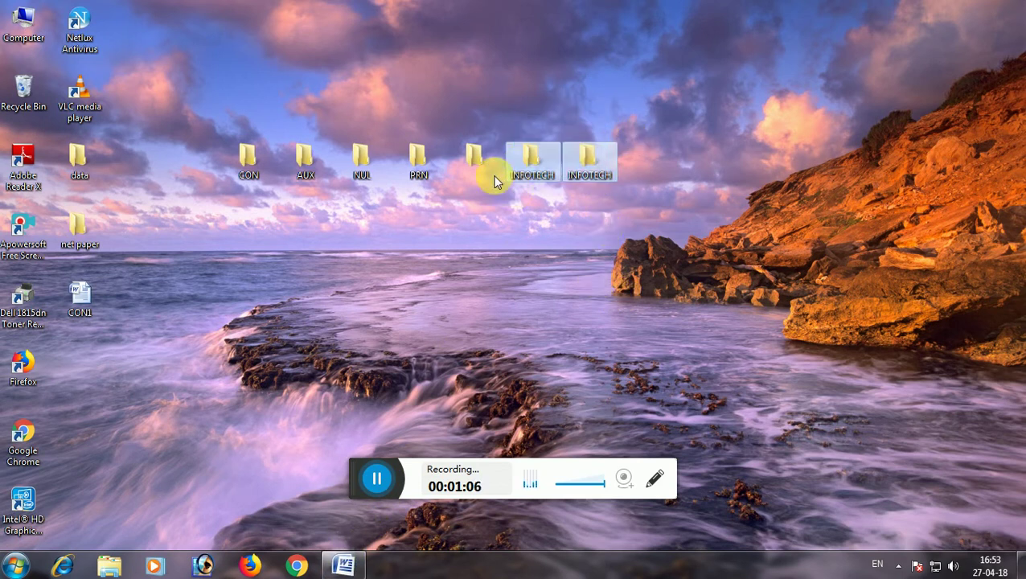
{"action": "left_click", "coordinate": [479, 193]}
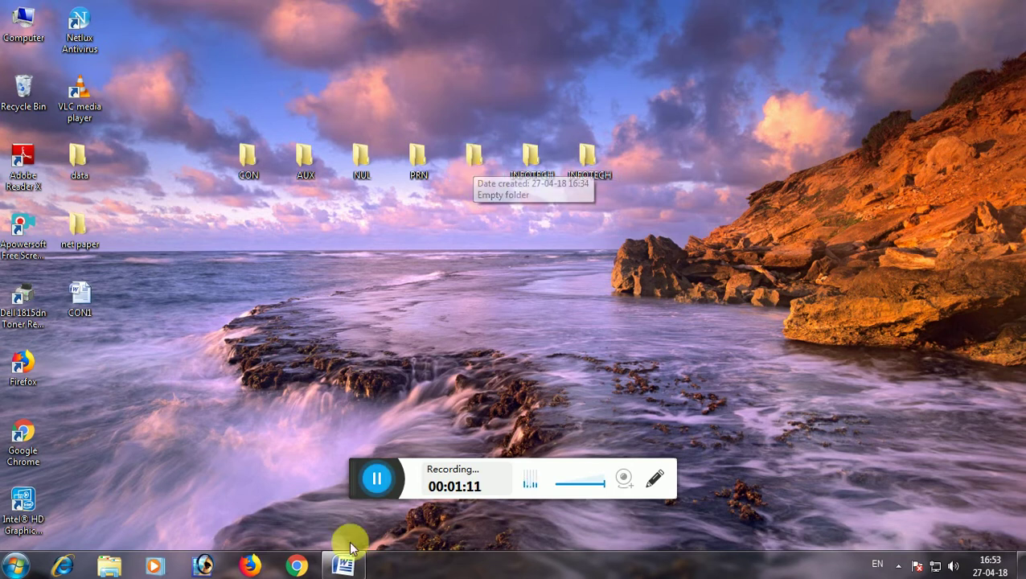
{"action": "left_click", "coordinate": [344, 565]}
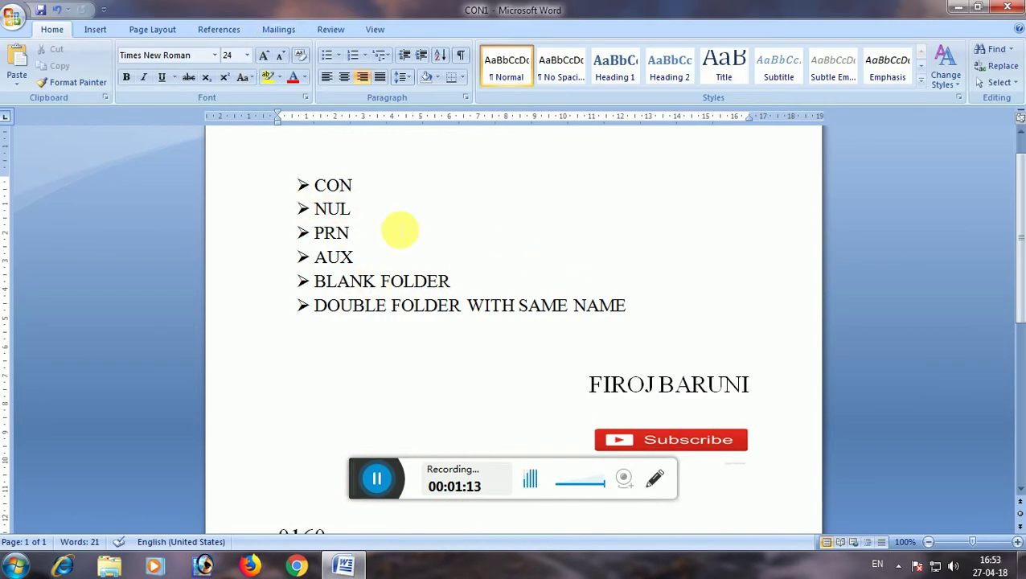
{"action": "scroll", "coordinate": [435, 241], "scroll_direction": "down", "scroll_amount": 1}
{"action": "scroll", "coordinate": [435, 239], "scroll_direction": "up", "scroll_amount": 2}
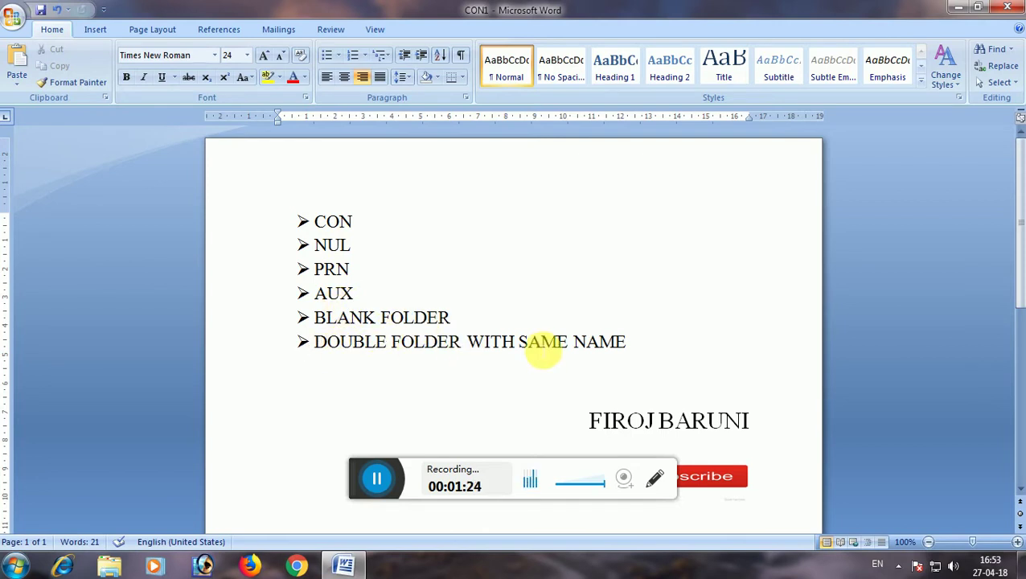
{"action": "scroll", "coordinate": [547, 346], "scroll_direction": "down", "scroll_amount": 1}
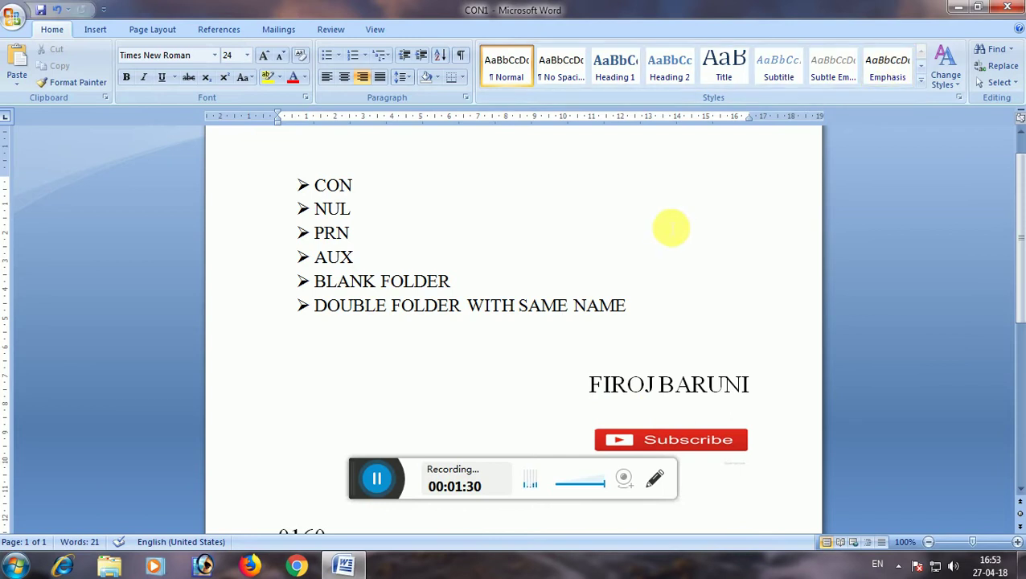
{"action": "left_click", "coordinate": [957, 7]}
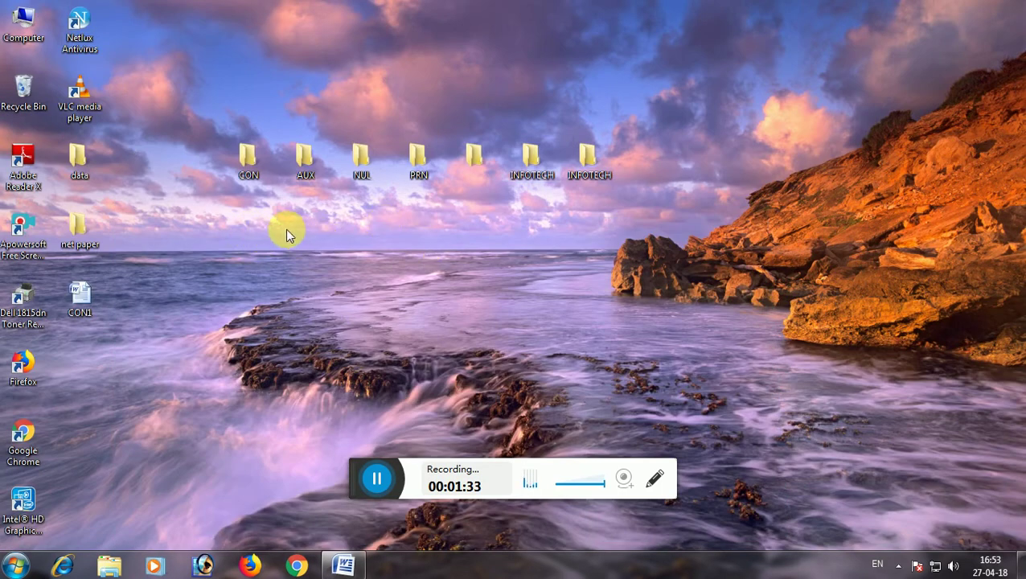
Step: Create a new desktop folder and try to name it CON
{"action": "right_click", "coordinate": [235, 243]}
{"action": "mouse_move", "coordinate": [339, 475]}
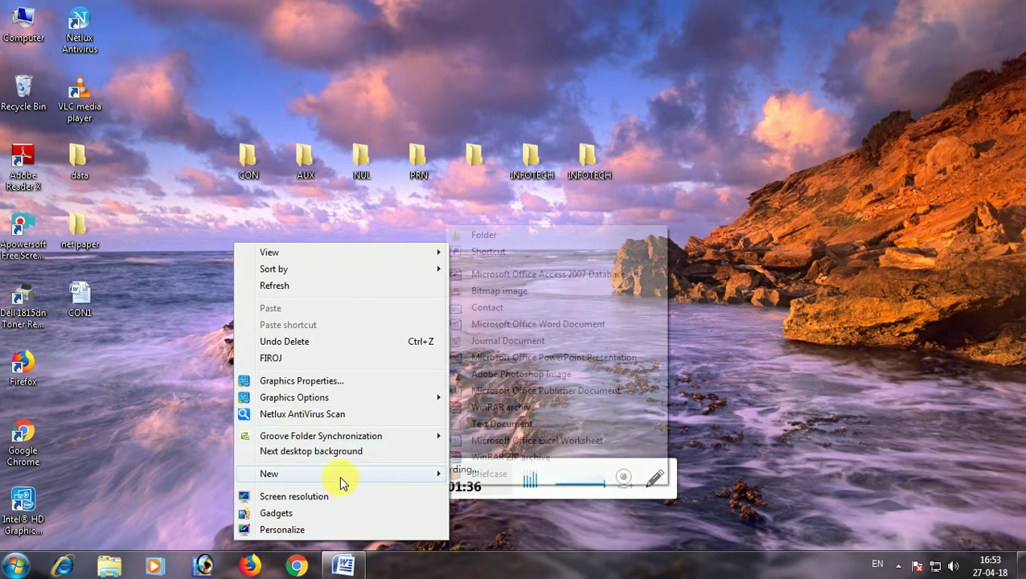
{"action": "left_click", "coordinate": [490, 234]}
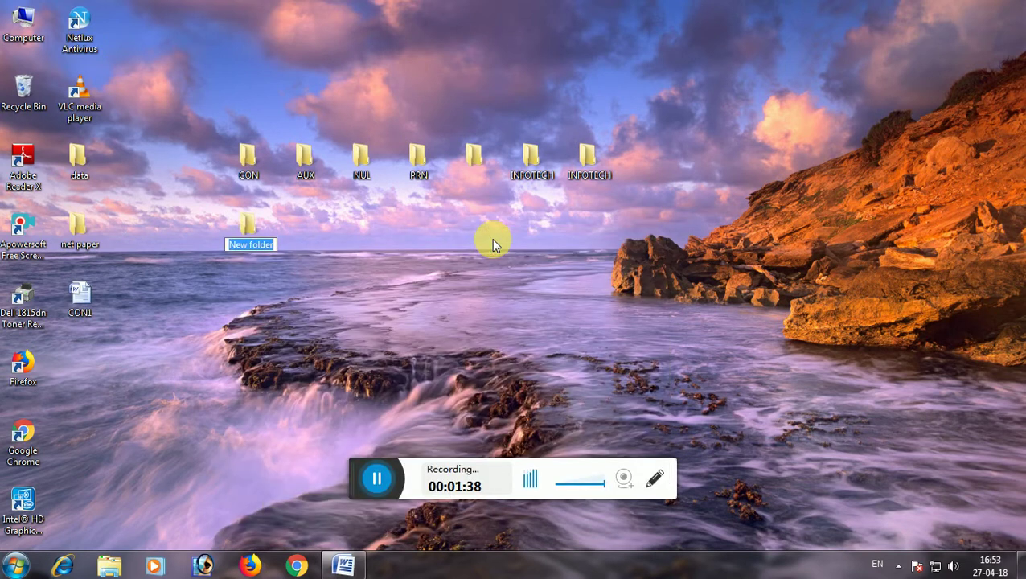
{"action": "type", "text": "CON"}
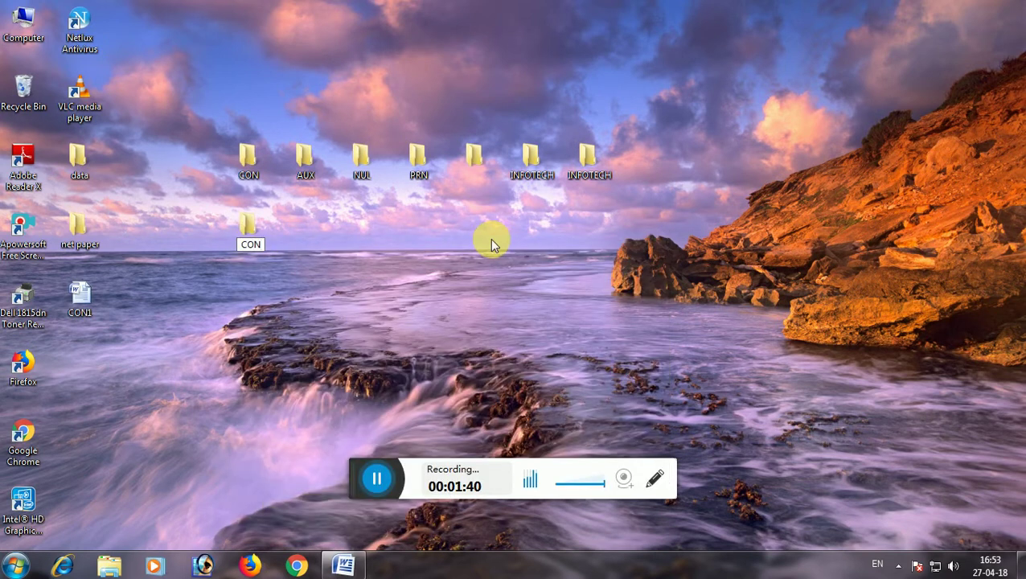
{"action": "key", "text": "Return"}
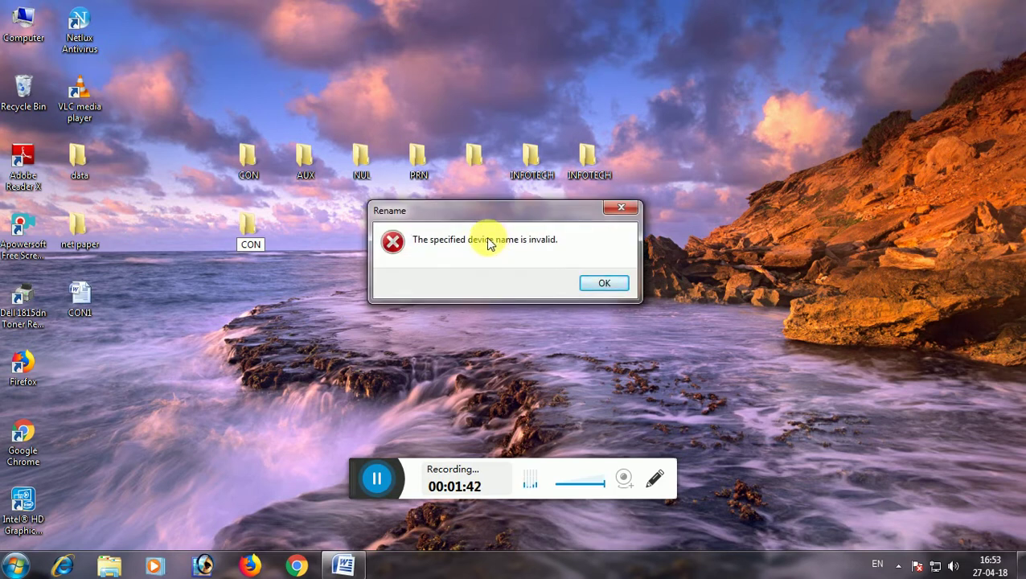
{"action": "left_click", "coordinate": [604, 283]}
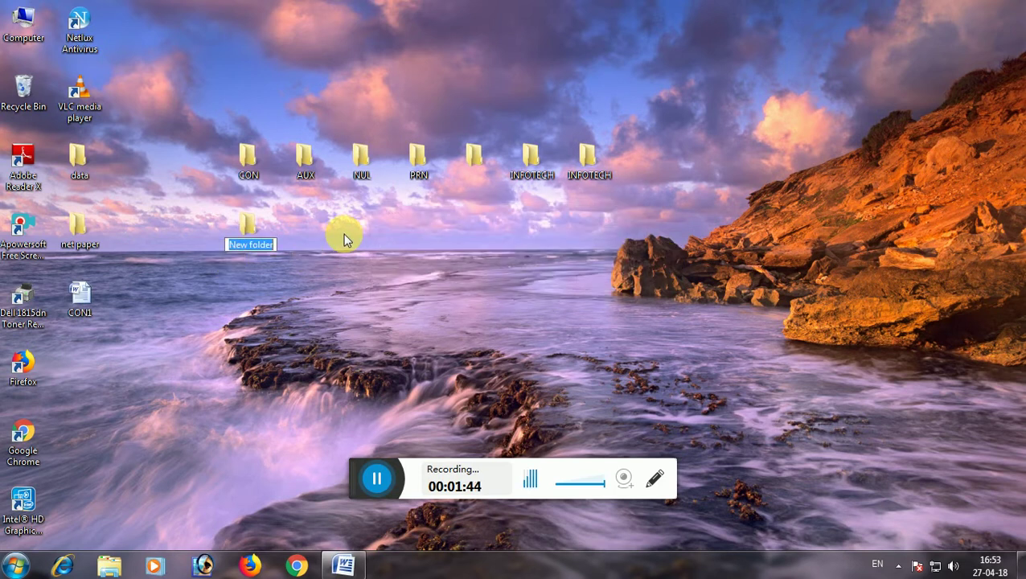
Step: Try to name the new desktop folder AUX and NUL
{"action": "type", "text": "AUX"}
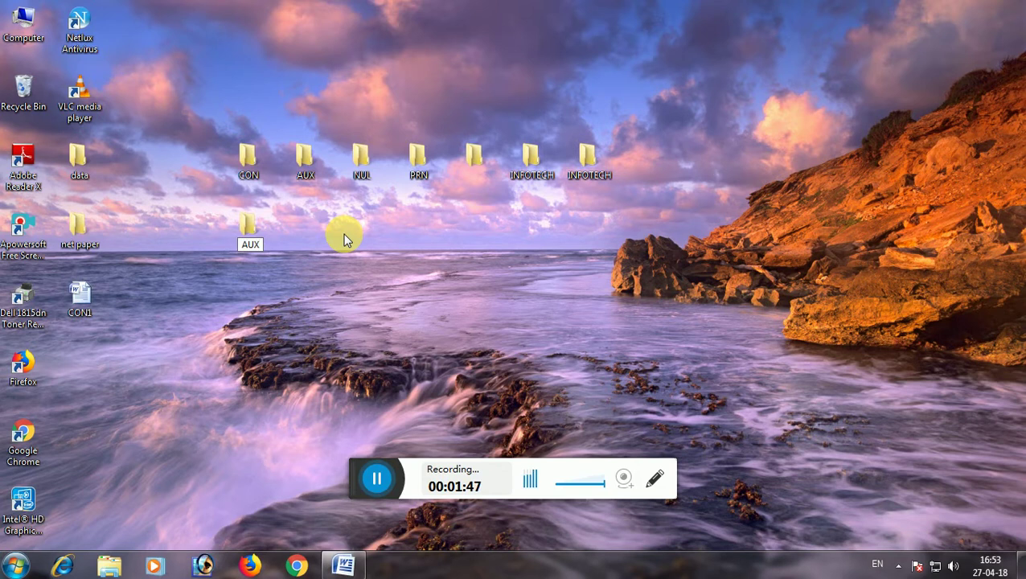
{"action": "key", "text": "Return"}
{"action": "key", "text": "Return"}
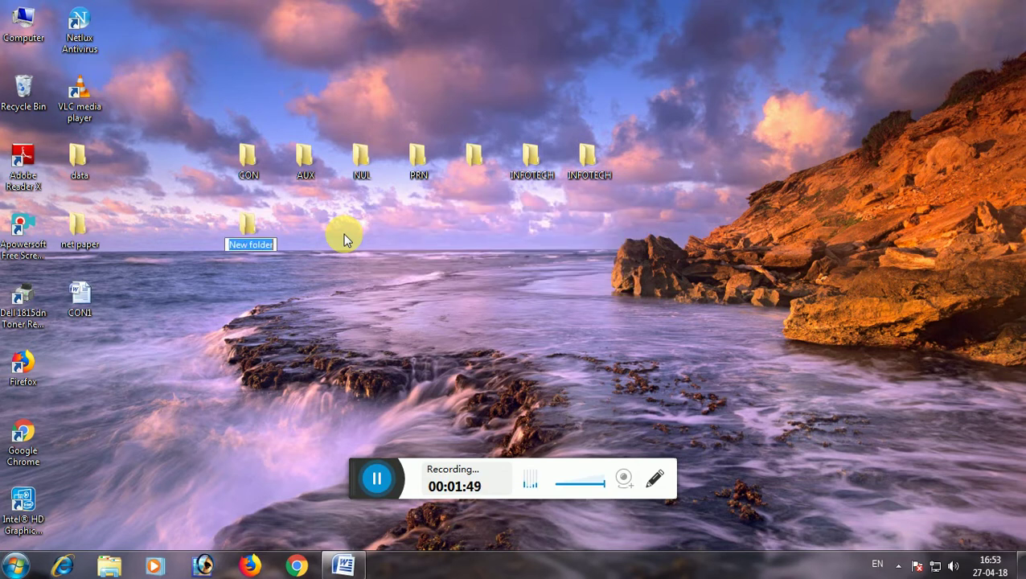
{"action": "type", "text": "NUL"}
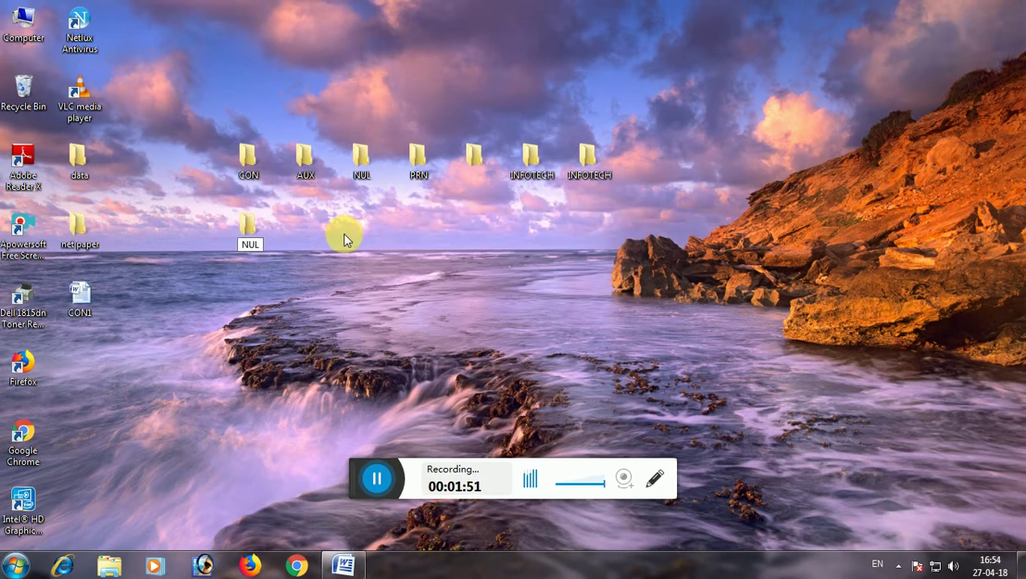
{"action": "key", "text": "Return"}
{"action": "key", "text": "Return"}
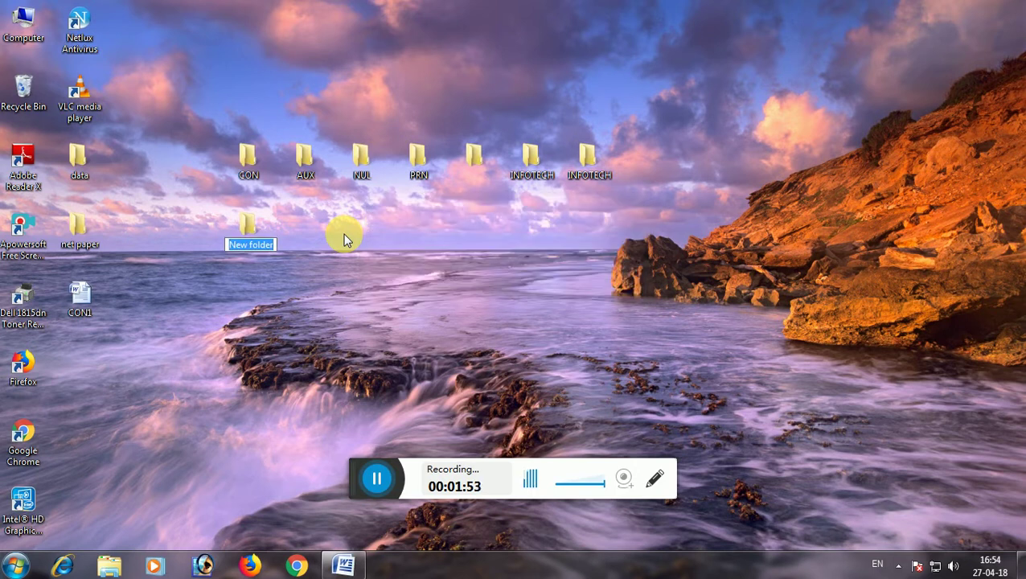
Step: Try to give the new desktop folder a blank name and delete the folder
{"action": "key", "text": "BackSpace"}
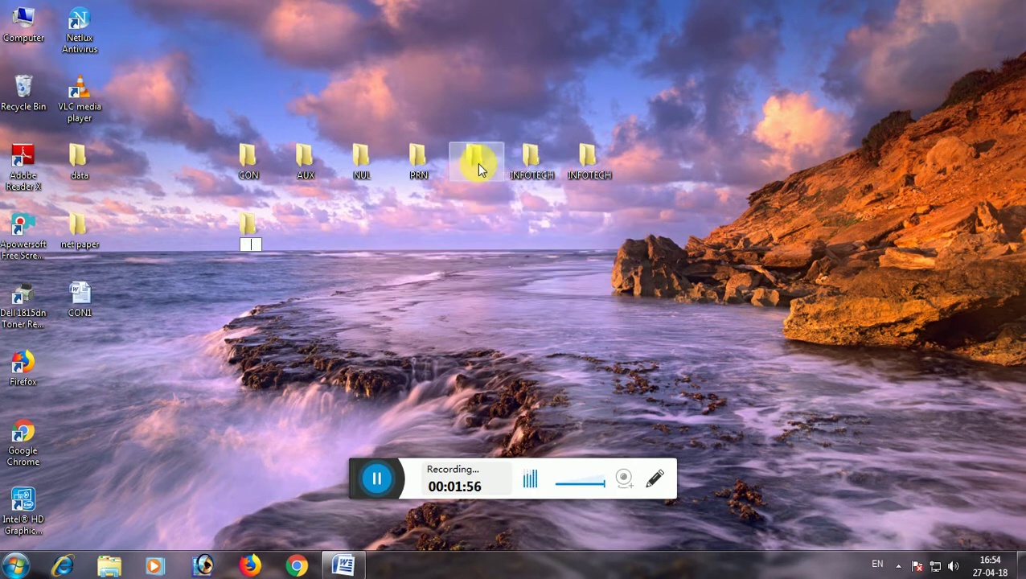
{"action": "key", "text": "Return"}
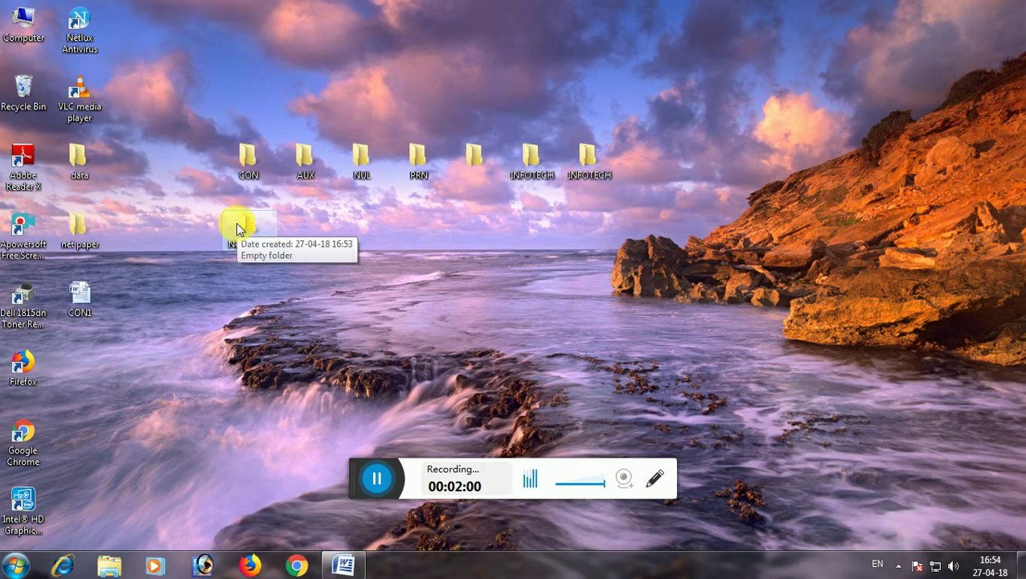
{"action": "key", "text": "Delete"}
{"action": "key", "text": "Return"}
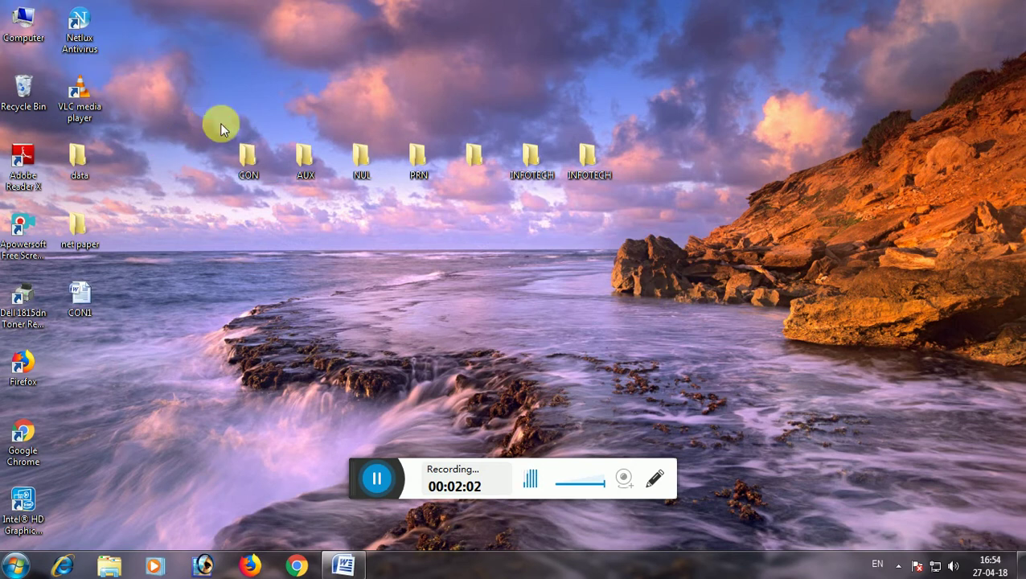
Step: Switch to the CON1 Word document and examine the codes 0160 and 255 below the folder name list
{"action": "left_click_drag", "start_coordinate": [206, 117], "coordinate": [621, 185]}
{"action": "left_click", "coordinate": [468, 195]}
{"action": "left_click", "coordinate": [343, 565]}
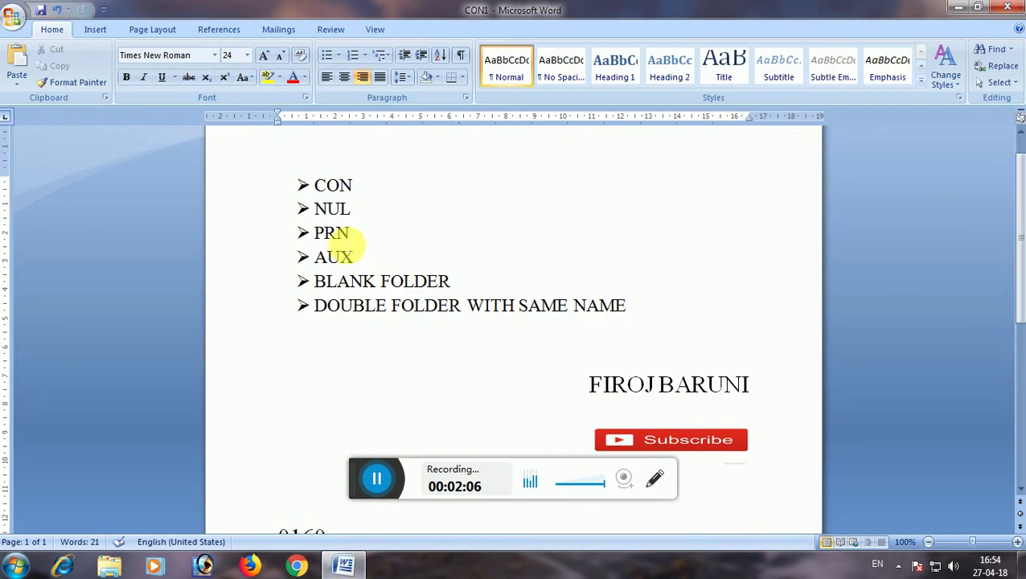
{"action": "scroll", "coordinate": [347, 241], "scroll_direction": "down", "scroll_amount": 5}
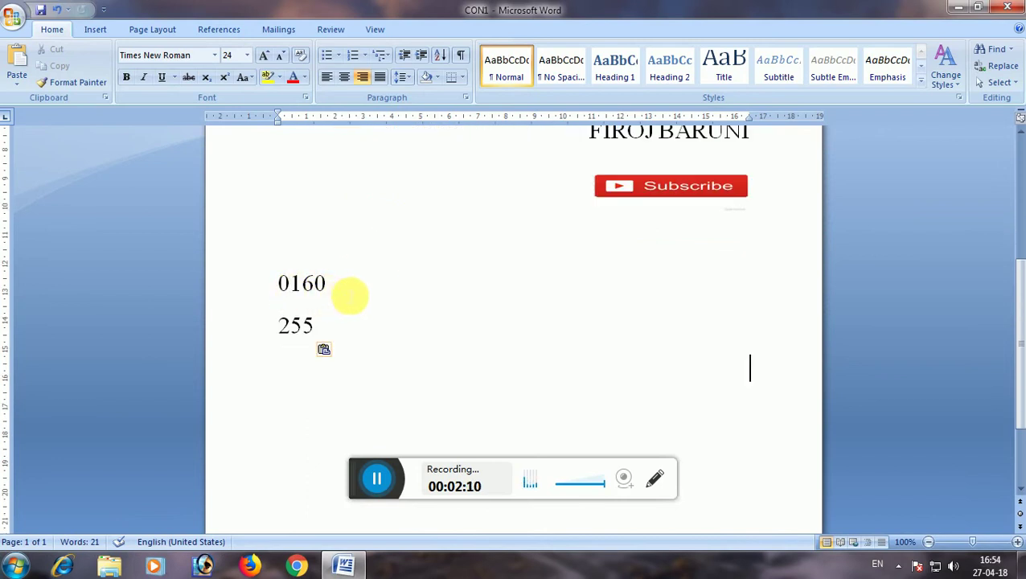
{"action": "left_click", "coordinate": [243, 277]}
{"action": "left_click", "coordinate": [304, 352]}
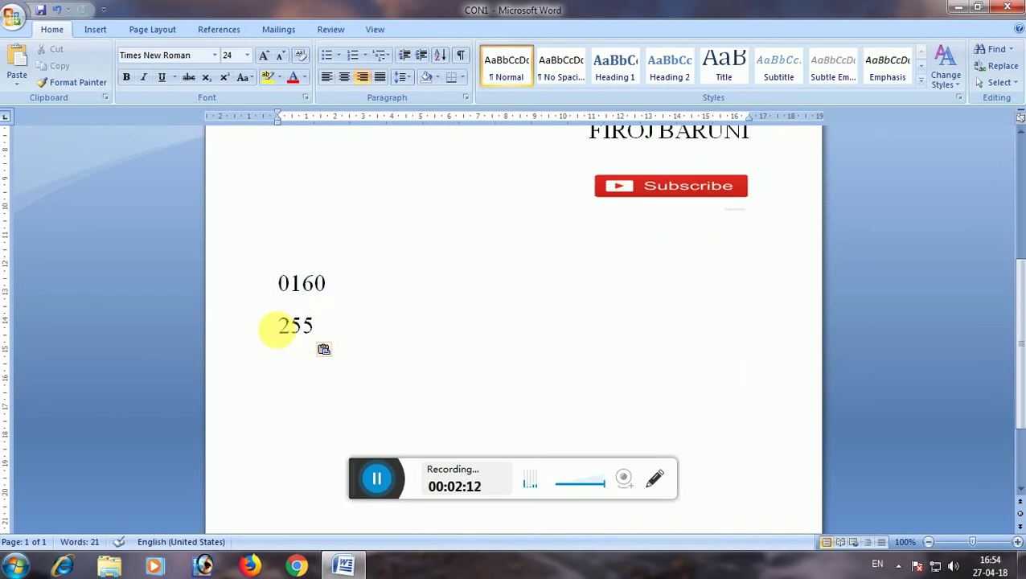
{"action": "left_click_drag", "start_coordinate": [277, 327], "coordinate": [318, 331]}
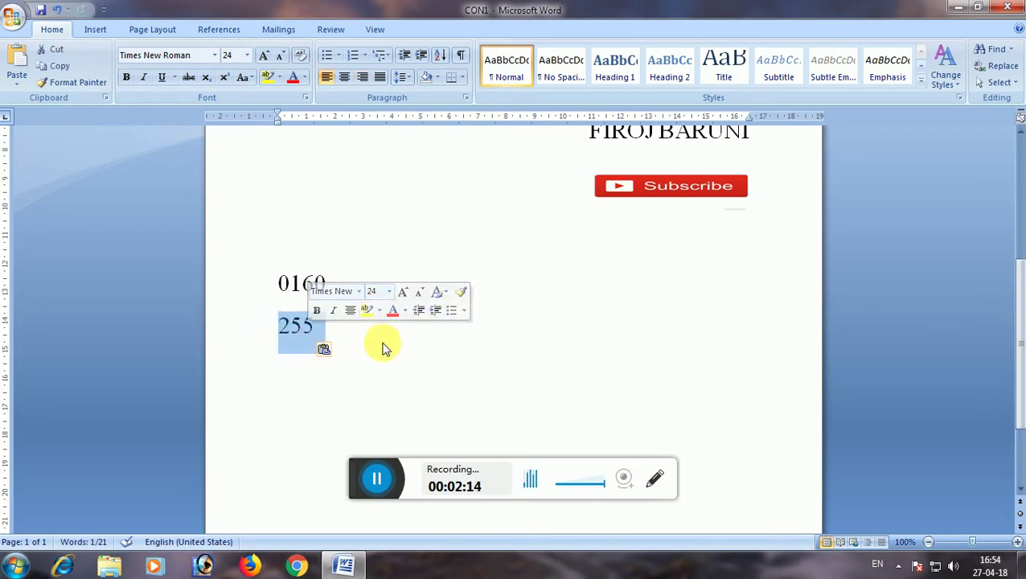
{"action": "left_click", "coordinate": [346, 326]}
{"action": "double_click", "coordinate": [274, 281]}
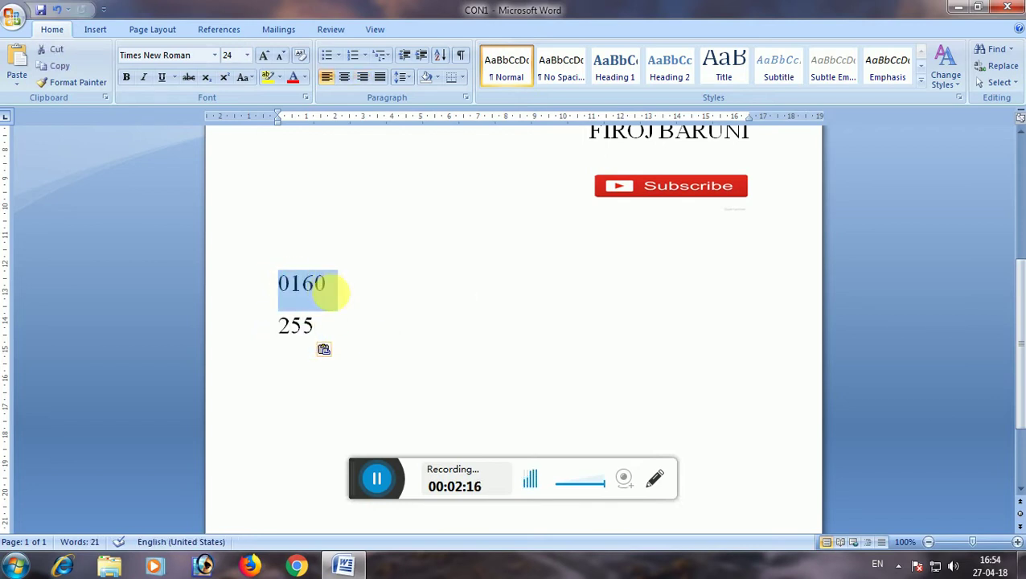
{"action": "left_click", "coordinate": [360, 328]}
{"action": "left_click_drag", "start_coordinate": [266, 279], "coordinate": [315, 346]}
{"action": "scroll", "coordinate": [403, 270], "scroll_direction": "up", "scroll_amount": 3}
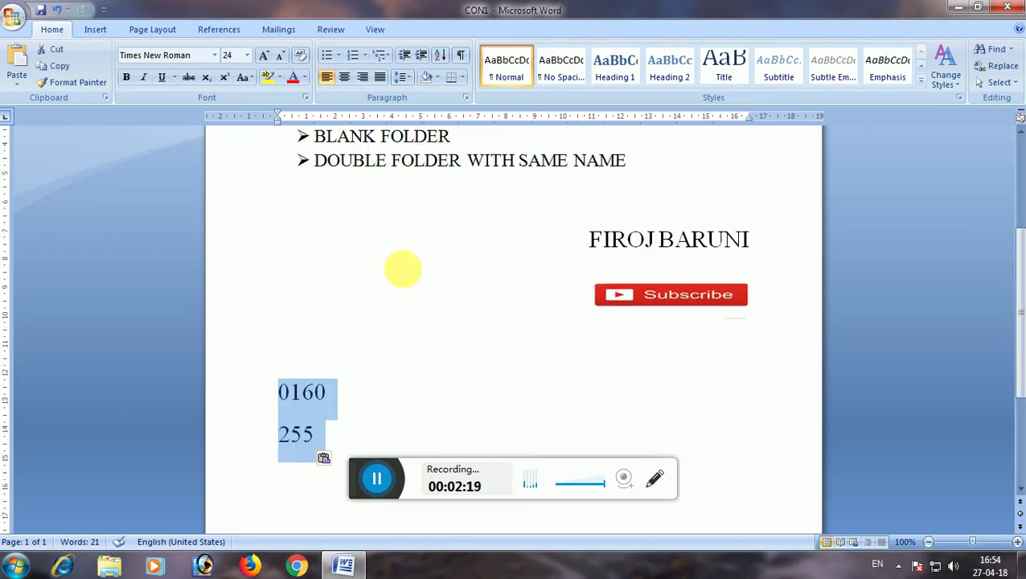
{"action": "scroll", "coordinate": [423, 268], "scroll_direction": "down", "scroll_amount": 2}
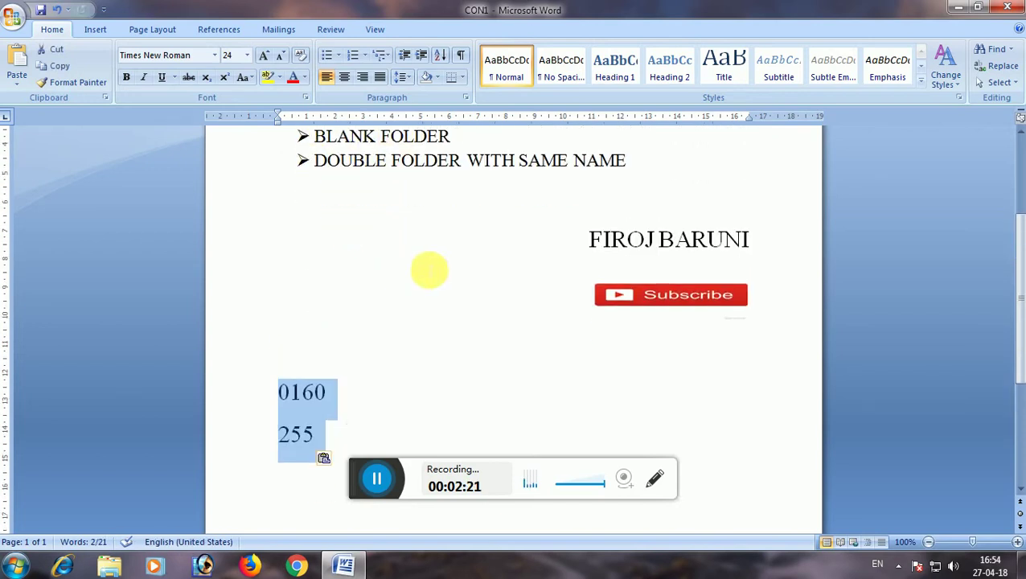
{"action": "left_click", "coordinate": [361, 371]}
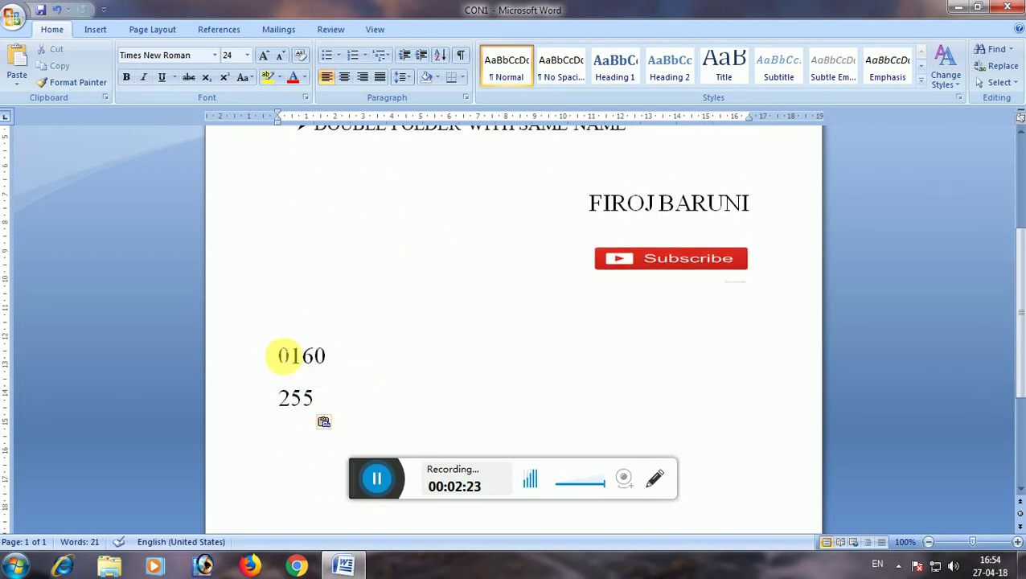
{"action": "left_click_drag", "start_coordinate": [279, 357], "coordinate": [325, 359]}
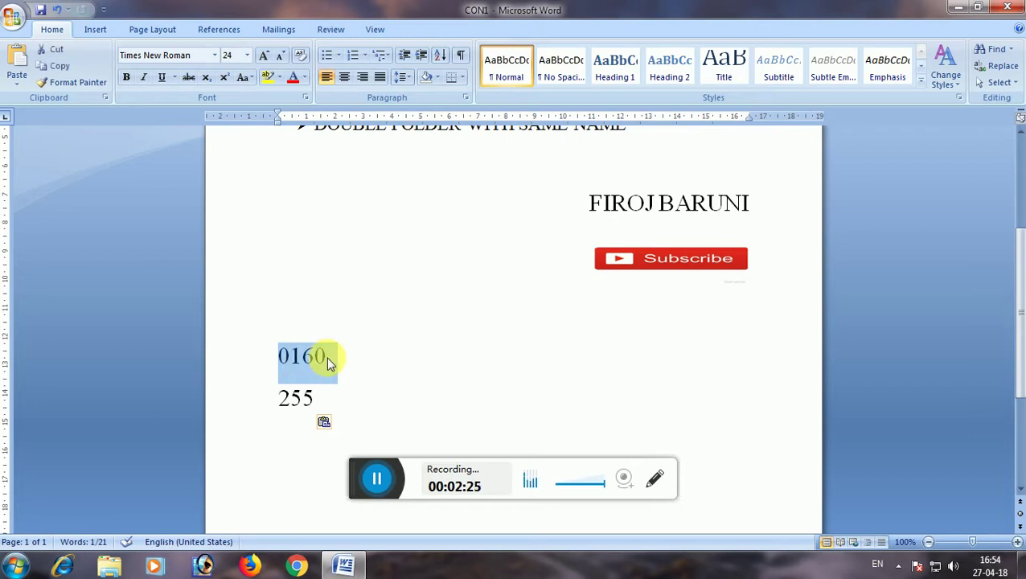
{"action": "scroll", "coordinate": [354, 331], "scroll_direction": "up", "scroll_amount": 5}
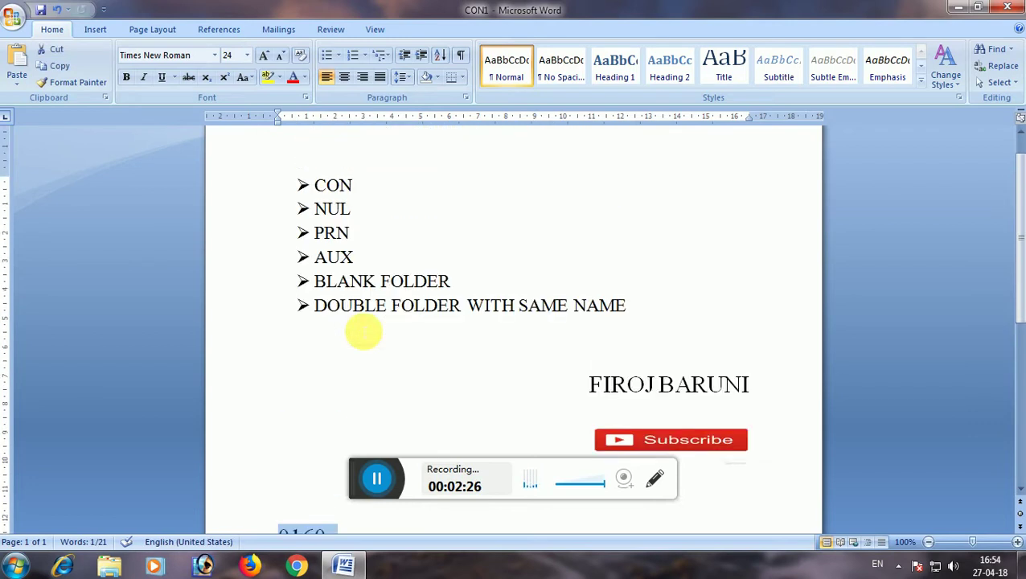
{"action": "left_click", "coordinate": [958, 7]}
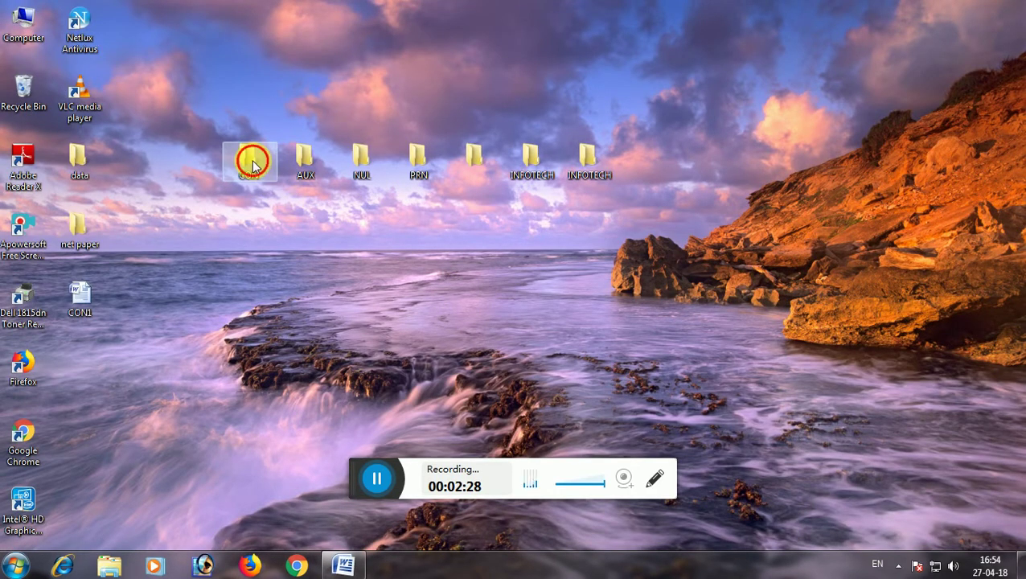
Step: Replace the CON desktop folder with a new one named CON plus an invisible special character, placed beside AUX
{"action": "key", "text": "Delete"}
{"action": "left_click", "coordinate": [578, 343]}
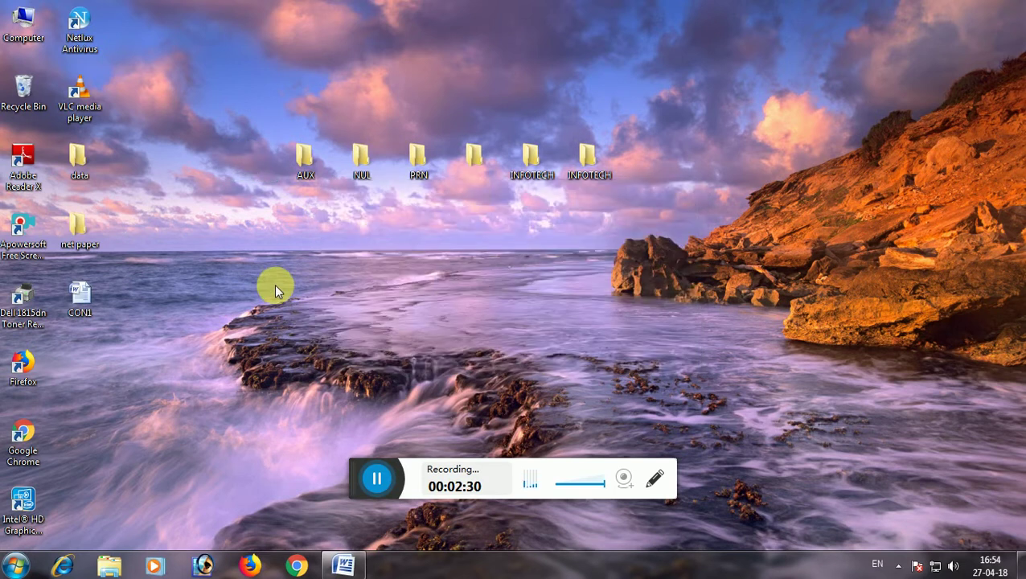
{"action": "right_click", "coordinate": [228, 246]}
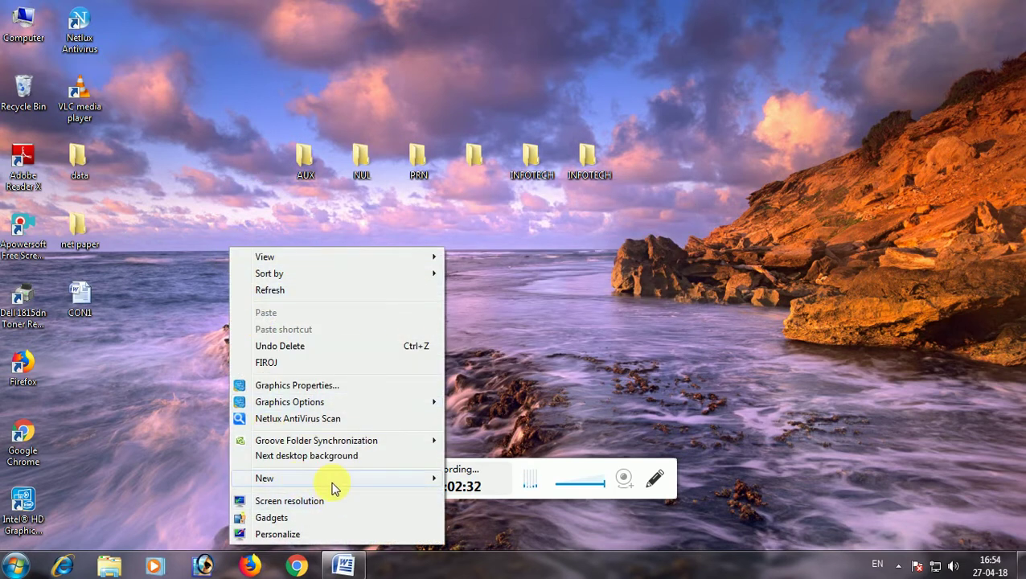
{"action": "mouse_move", "coordinate": [354, 481]}
{"action": "left_click", "coordinate": [500, 241]}
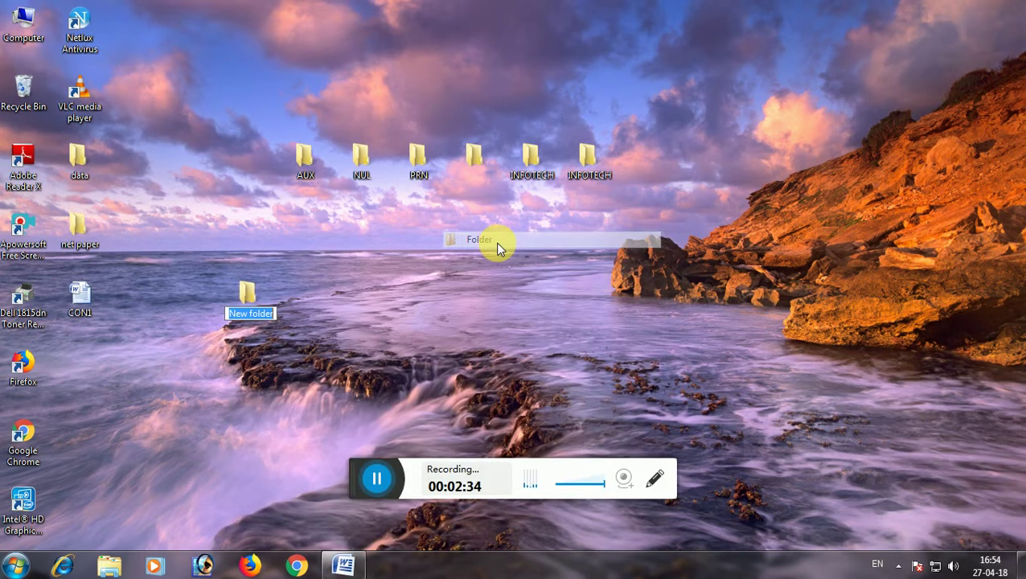
{"action": "type", "text": "CON"}
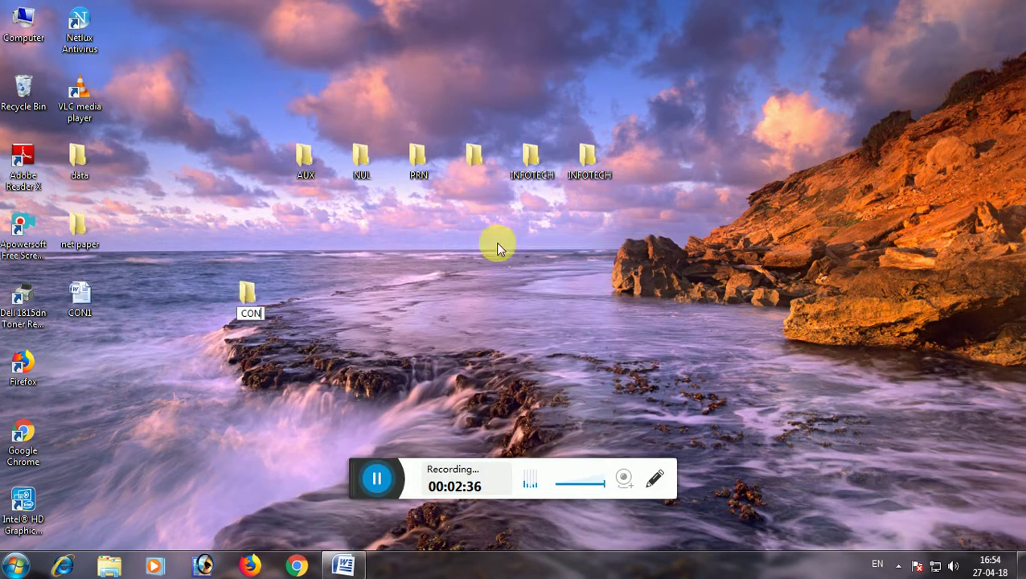
{"action": "key", "text": "Return"}
{"action": "left_click_drag", "start_coordinate": [262, 294], "coordinate": [247, 165]}
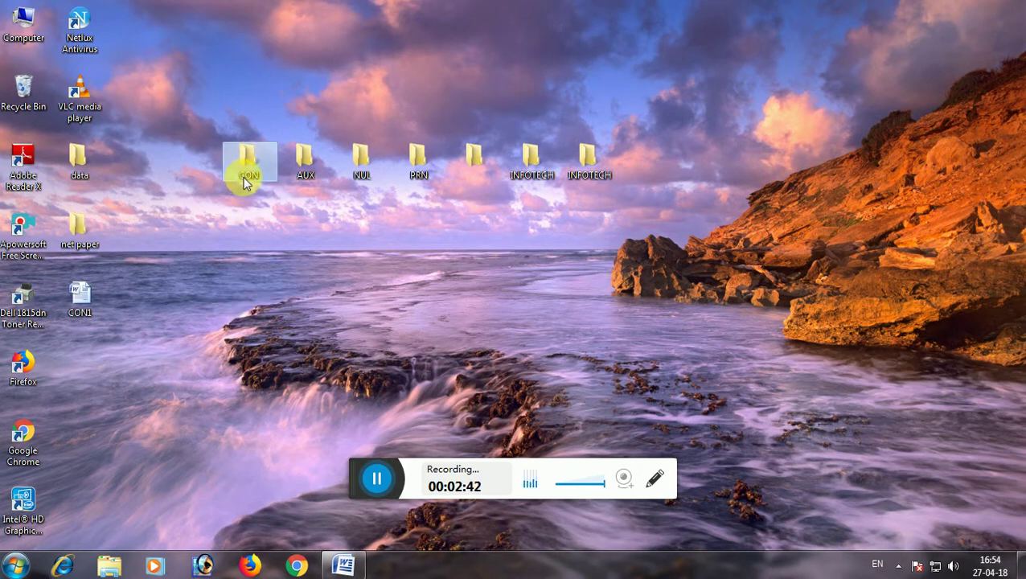
Step: Replace the AUX desktop folder with a new one named AUX plus an invisible special character, placed between CON and NUL
{"action": "left_click", "coordinate": [310, 164]}
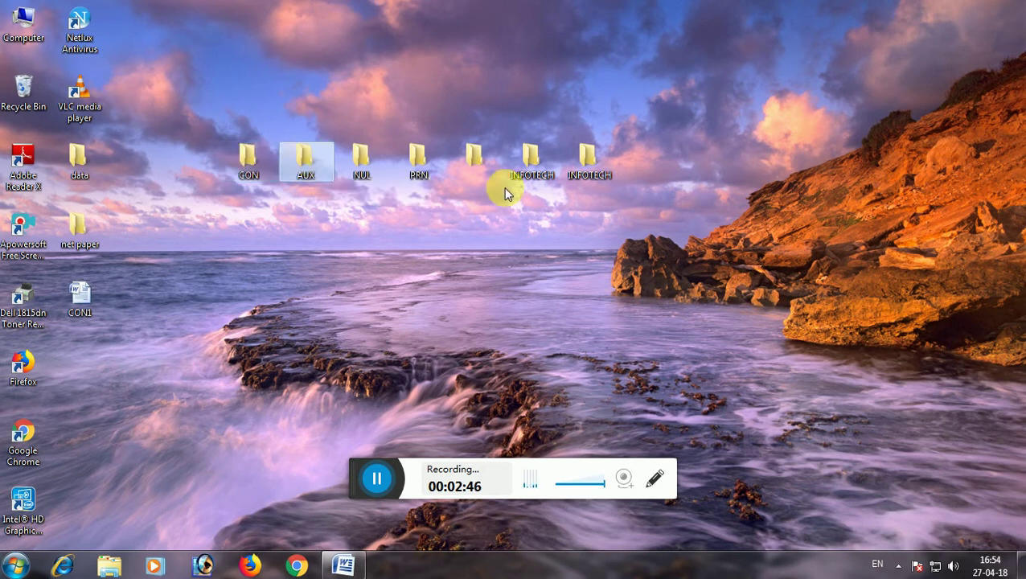
{"action": "key", "text": "Delete"}
{"action": "left_click", "coordinate": [582, 344]}
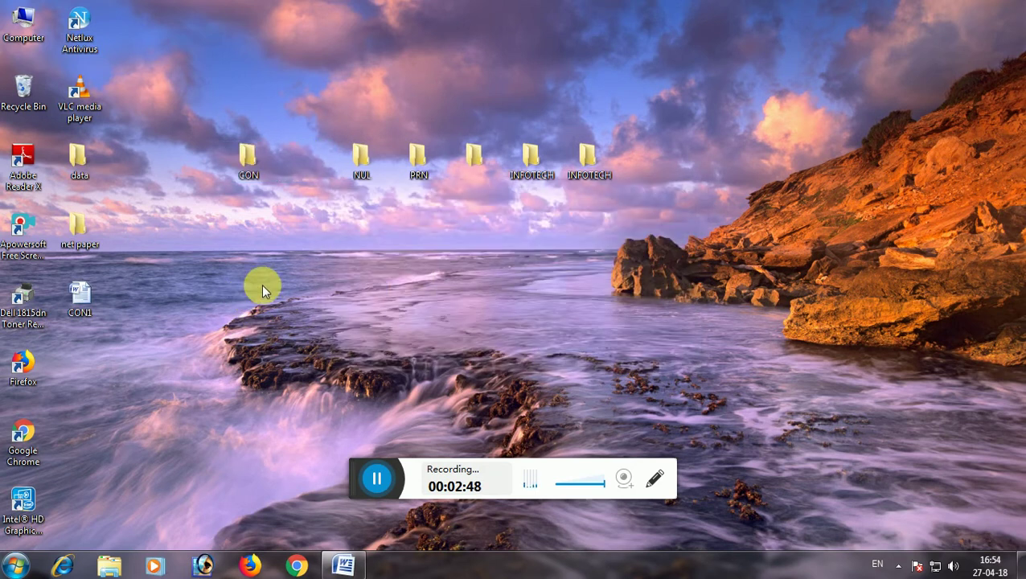
{"action": "right_click", "coordinate": [254, 240]}
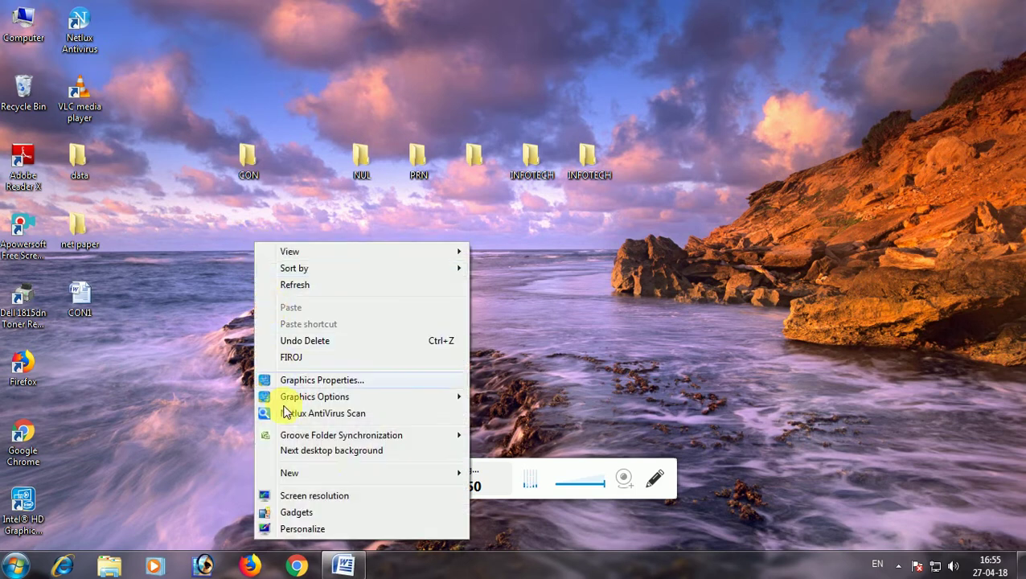
{"action": "mouse_move", "coordinate": [354, 474]}
{"action": "left_click", "coordinate": [488, 233]}
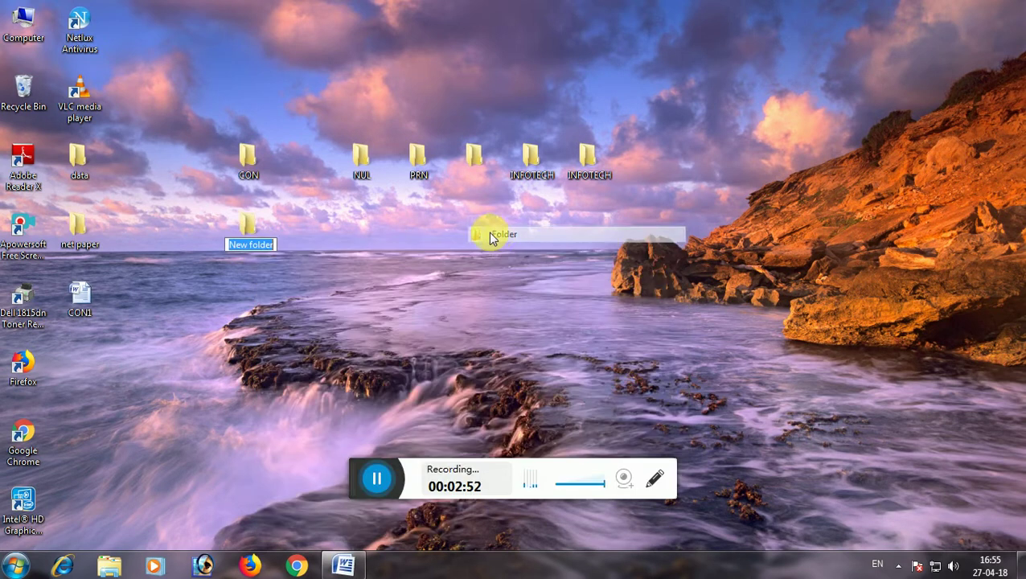
{"action": "type", "text": "A"}
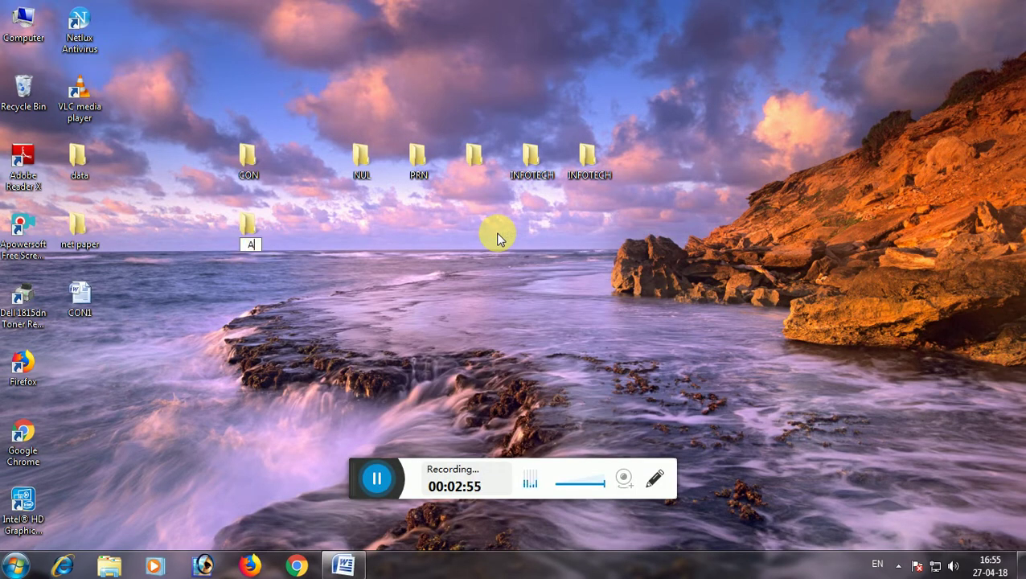
{"action": "type", "text": "UX"}
{"action": "key", "text": "Return"}
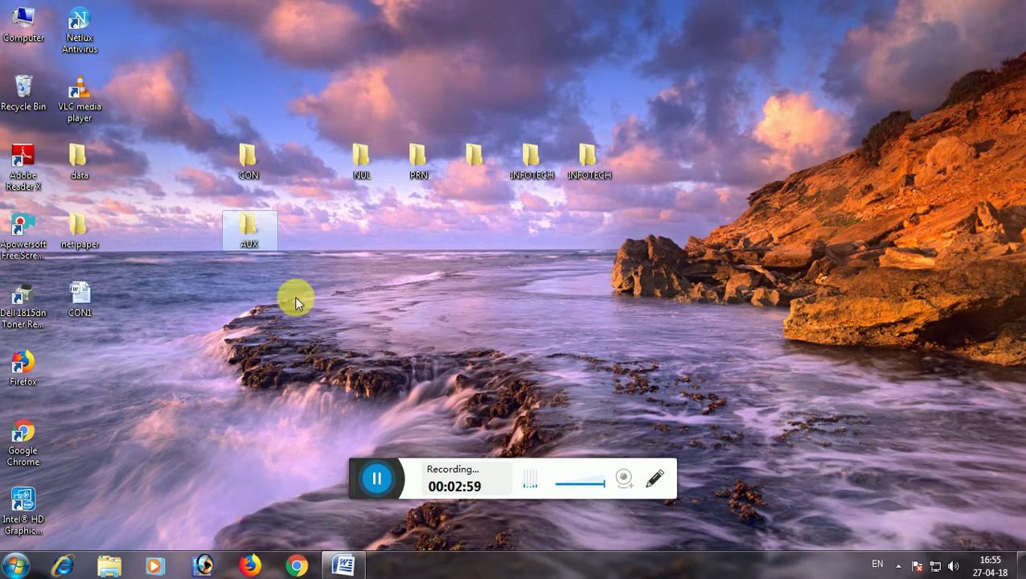
{"action": "left_click_drag", "start_coordinate": [263, 228], "coordinate": [314, 157]}
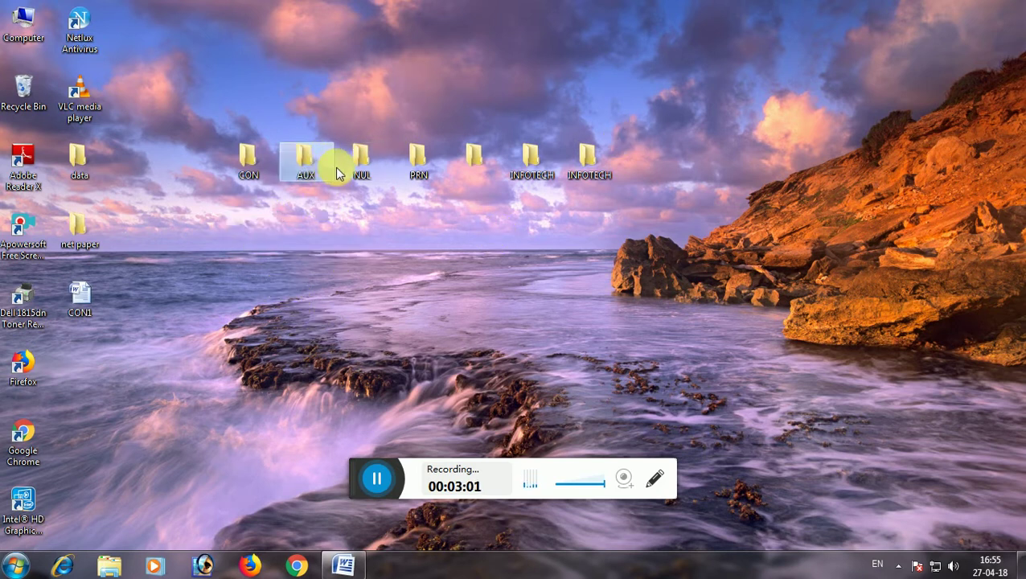
Step: Replace the NUL desktop folder with a new one named NUL plus an invisible special character, placed between AUX and PRN
{"action": "left_click", "coordinate": [357, 166]}
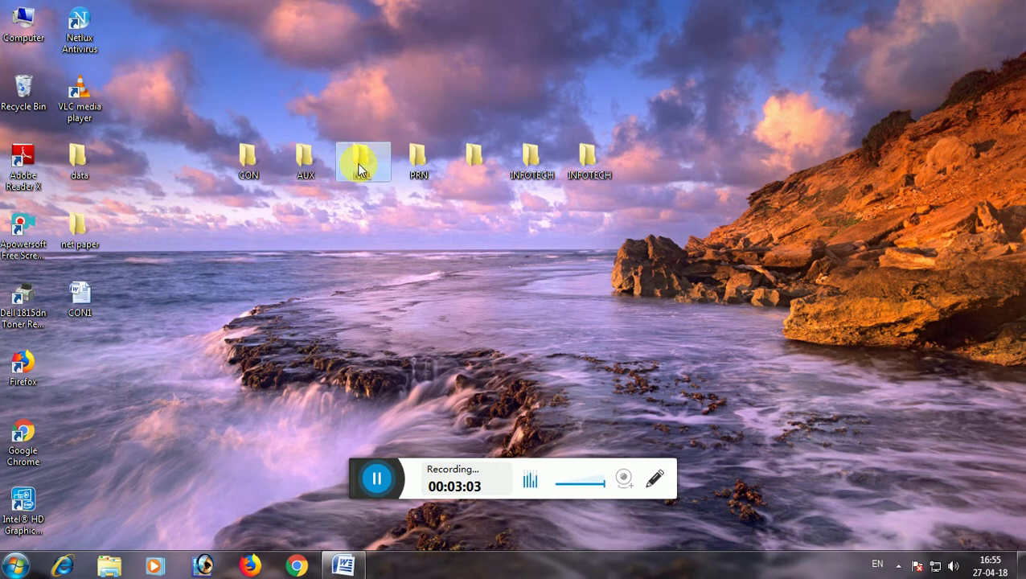
{"action": "key", "text": "Delete"}
{"action": "left_click", "coordinate": [574, 347]}
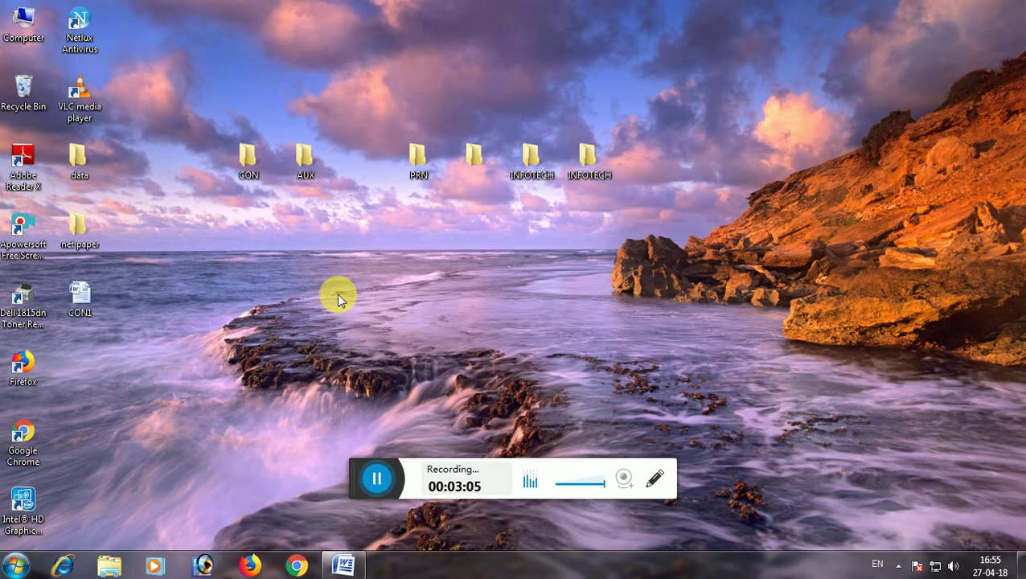
{"action": "right_click", "coordinate": [338, 293]}
{"action": "mouse_move", "coordinate": [443, 484]}
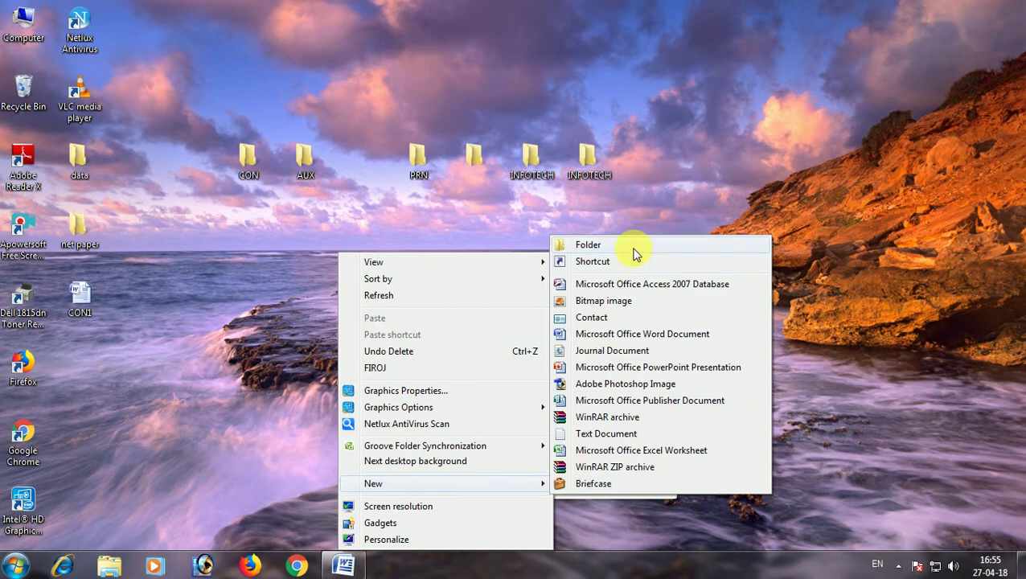
{"action": "left_click", "coordinate": [637, 245]}
{"action": "type", "text": "NUL"}
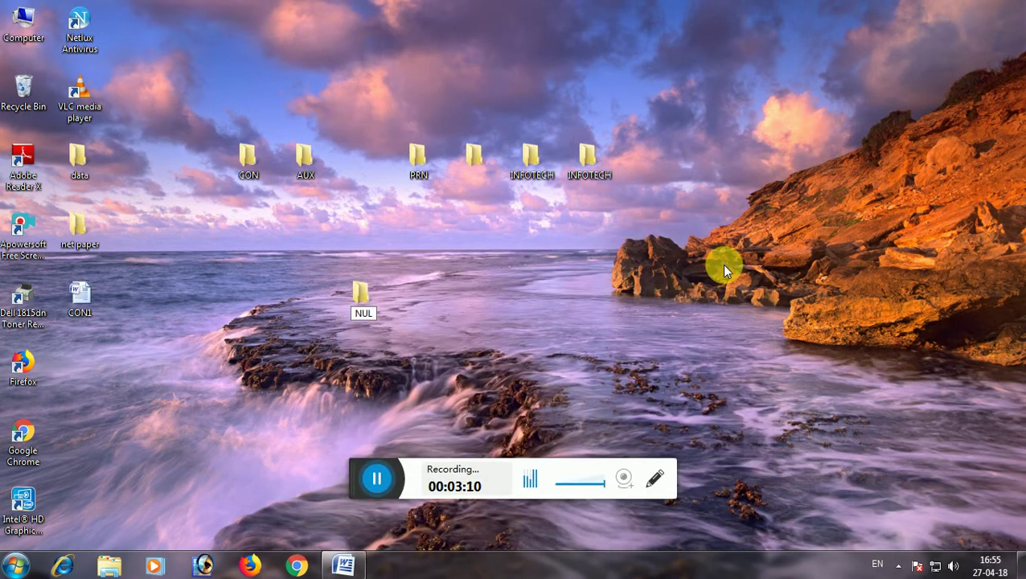
{"action": "key", "text": "Return"}
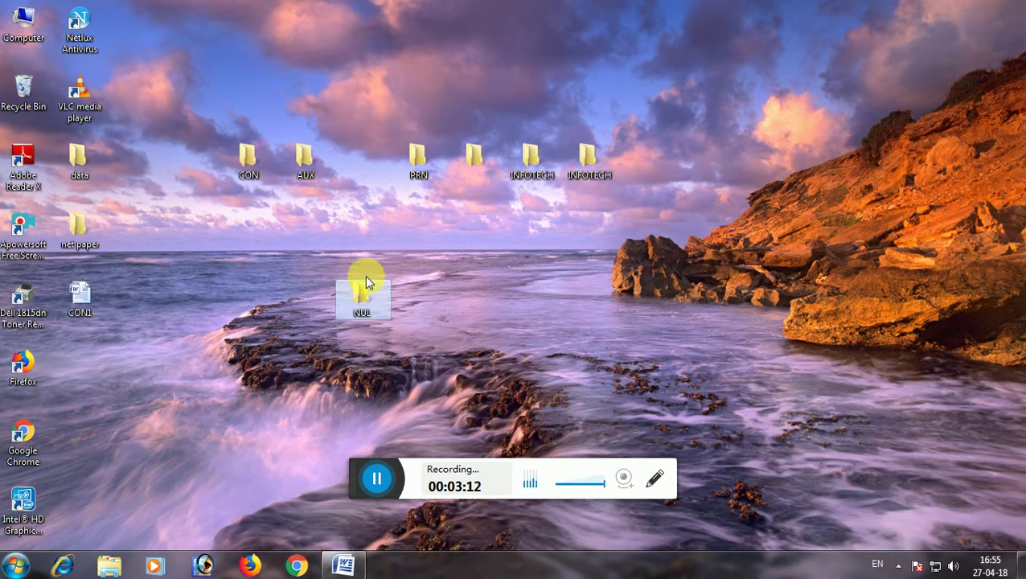
{"action": "left_click_drag", "start_coordinate": [364, 297], "coordinate": [363, 165]}
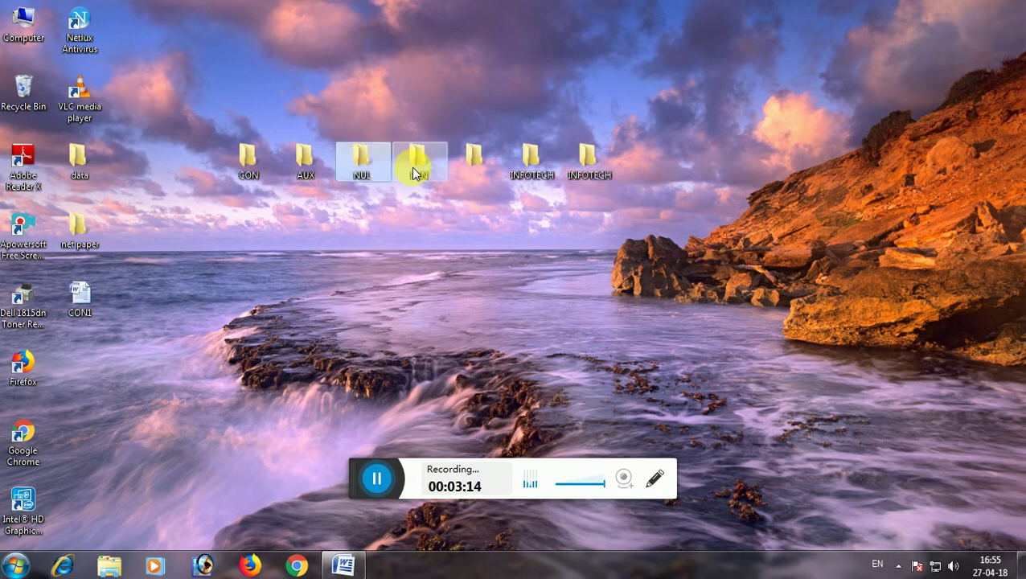
Step: Replace the PRN desktop folder with a new one named PRN plus an invisible special character, placed beside NUL
{"action": "left_click", "coordinate": [416, 172]}
{"action": "key", "text": "Delete"}
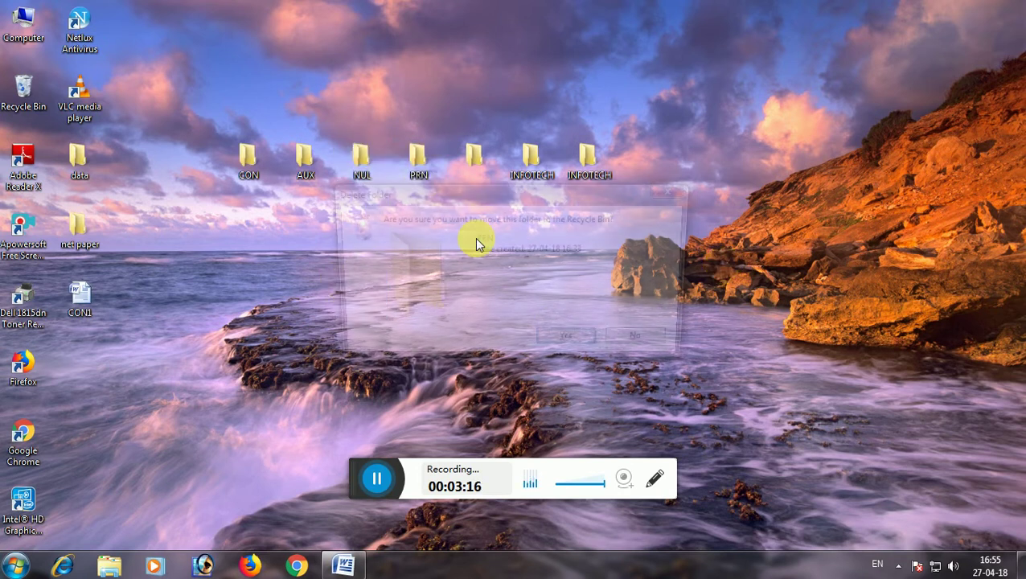
{"action": "left_click", "coordinate": [566, 340]}
{"action": "right_click", "coordinate": [354, 275]}
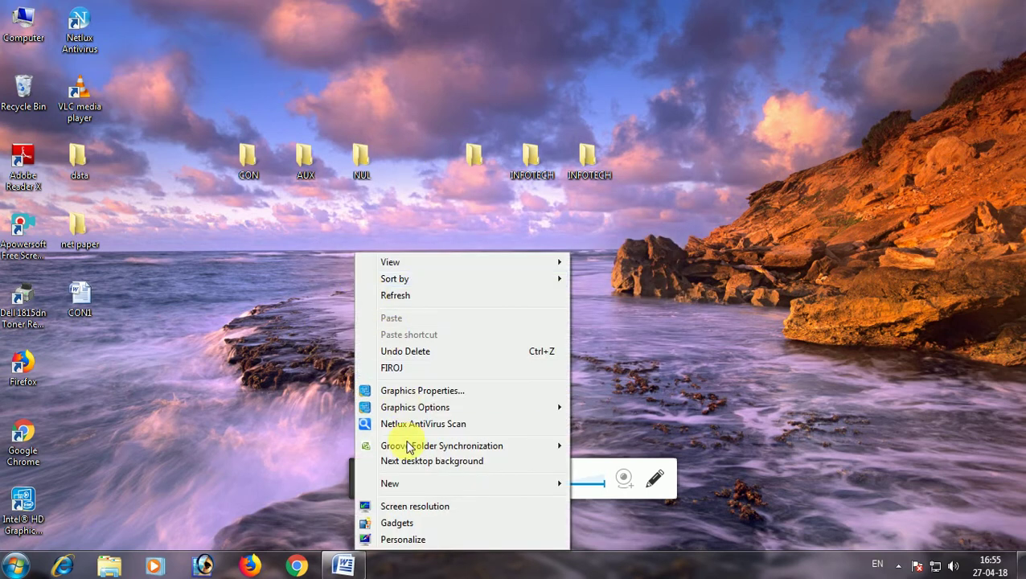
{"action": "mouse_move", "coordinate": [439, 483]}
{"action": "left_click", "coordinate": [608, 249]}
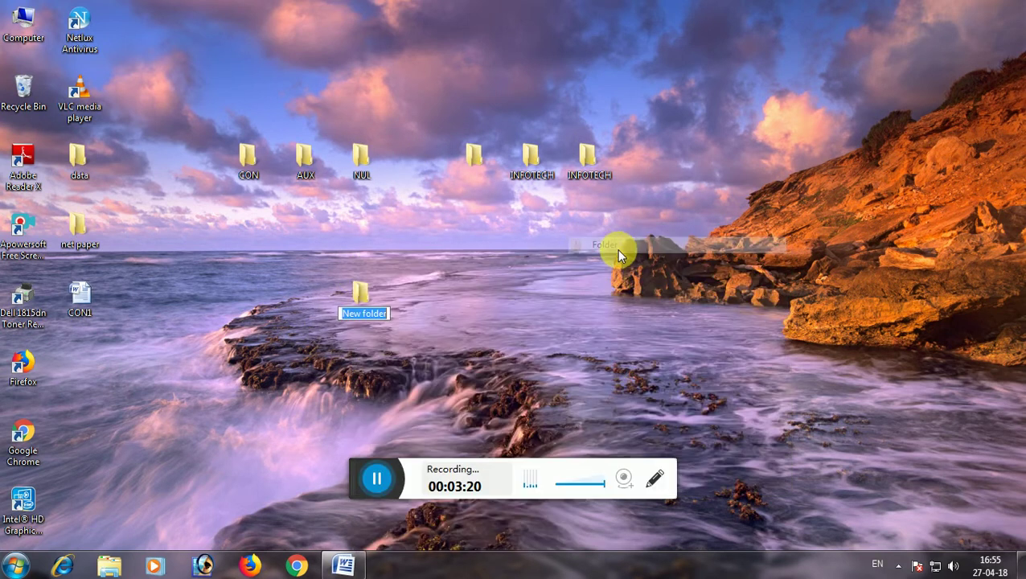
{"action": "type", "text": "PRN"}
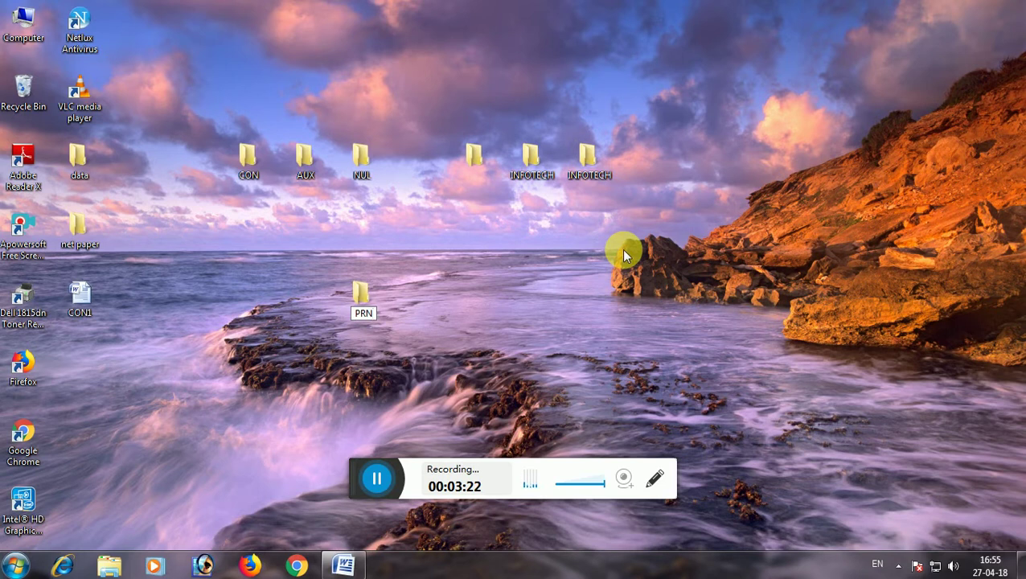
{"action": "key", "text": "Return"}
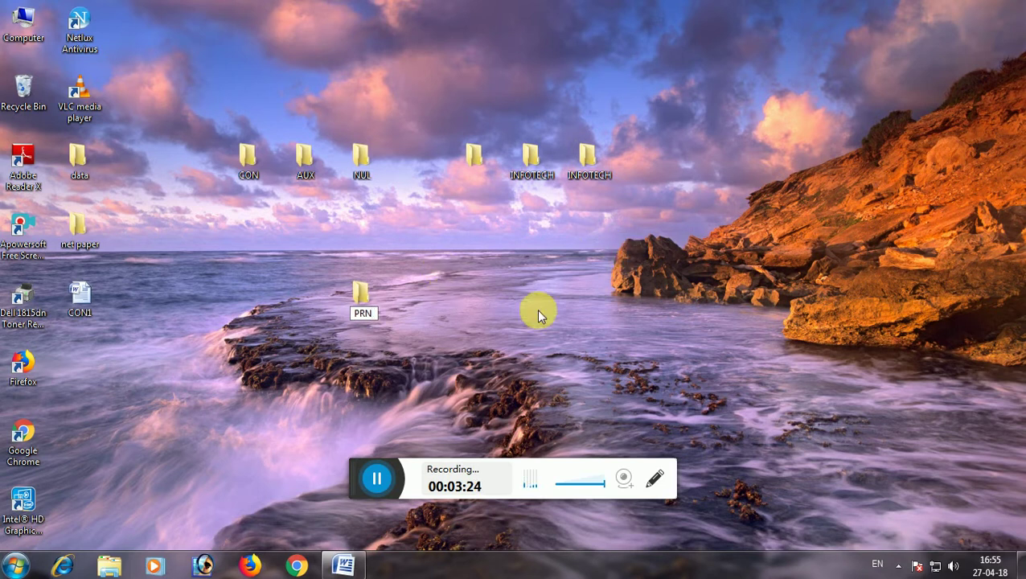
{"action": "left_click_drag", "start_coordinate": [364, 299], "coordinate": [412, 161]}
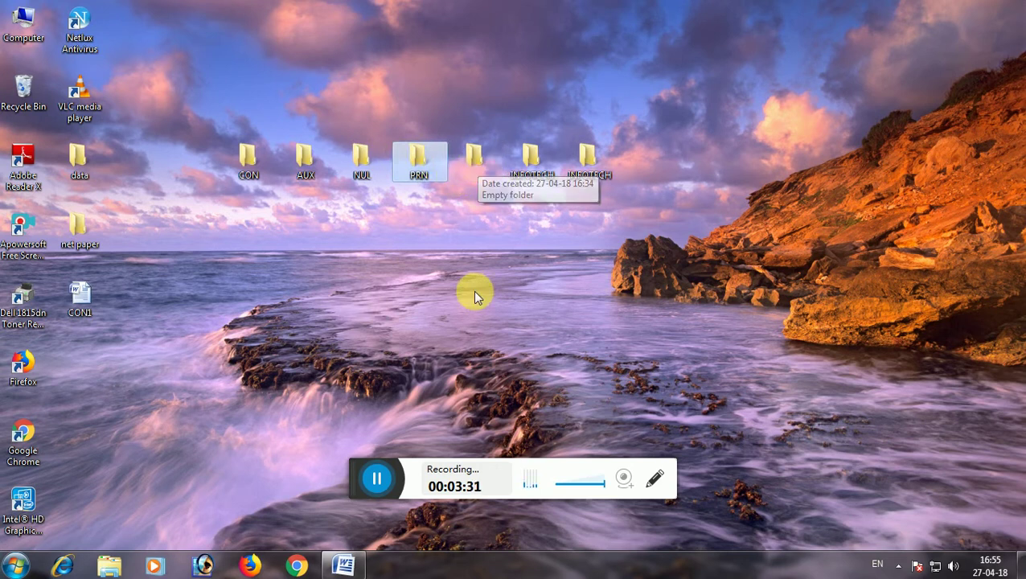
Step: Replace the blank-named desktop folder with a new one named only with an invisible special character, placed between PRN and INFOTECH
{"action": "left_click", "coordinate": [479, 160]}
{"action": "key", "text": "Delete"}
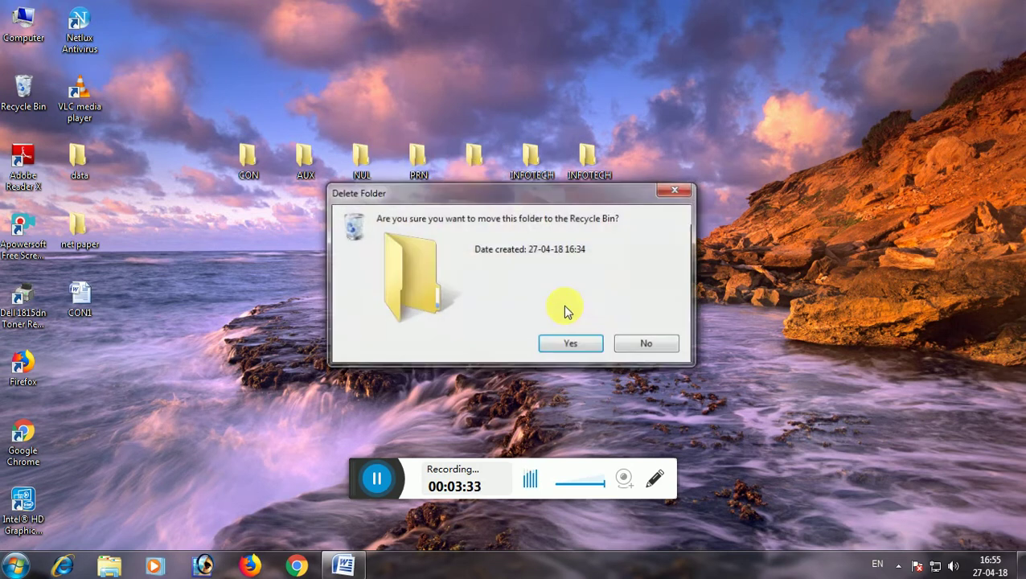
{"action": "left_click", "coordinate": [573, 344]}
{"action": "right_click", "coordinate": [321, 277]}
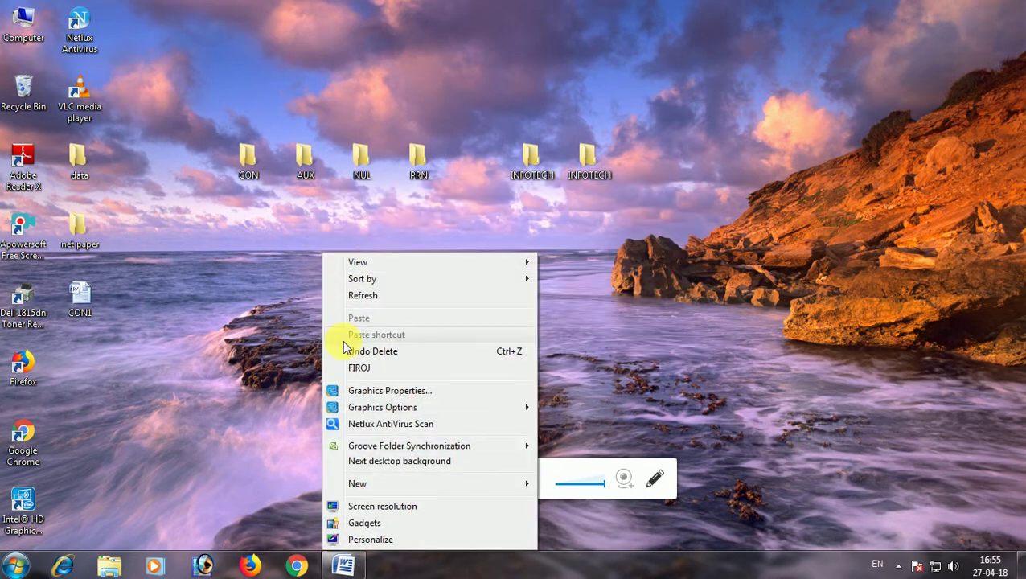
{"action": "mouse_move", "coordinate": [435, 481]}
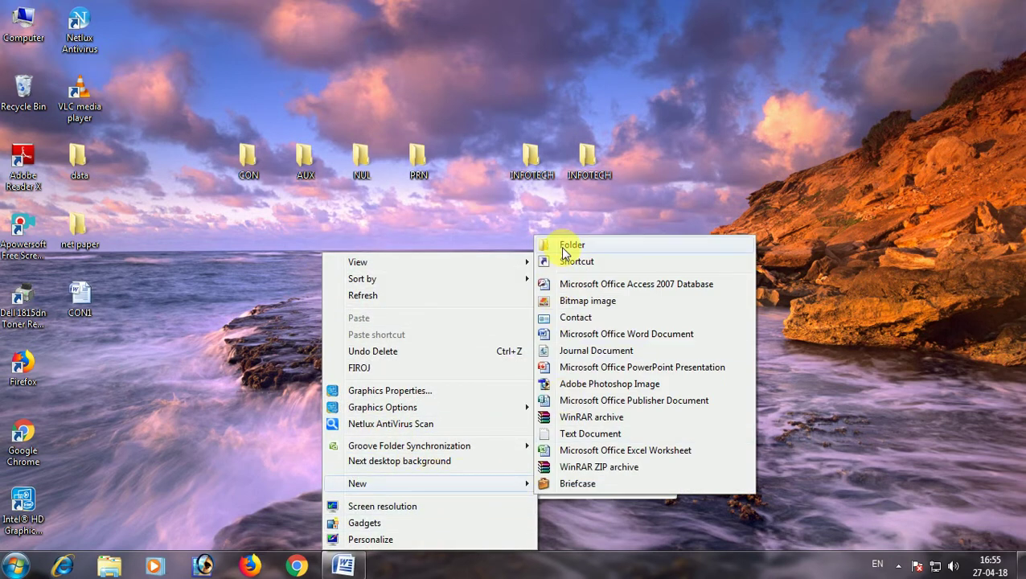
{"action": "left_click", "coordinate": [567, 247]}
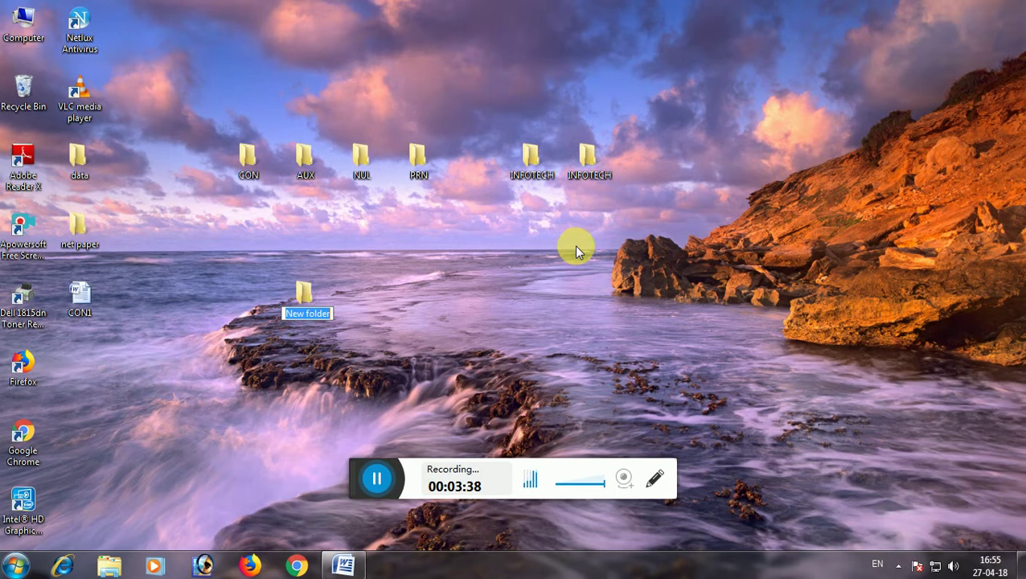
{"action": "key", "text": "BackSpace"}
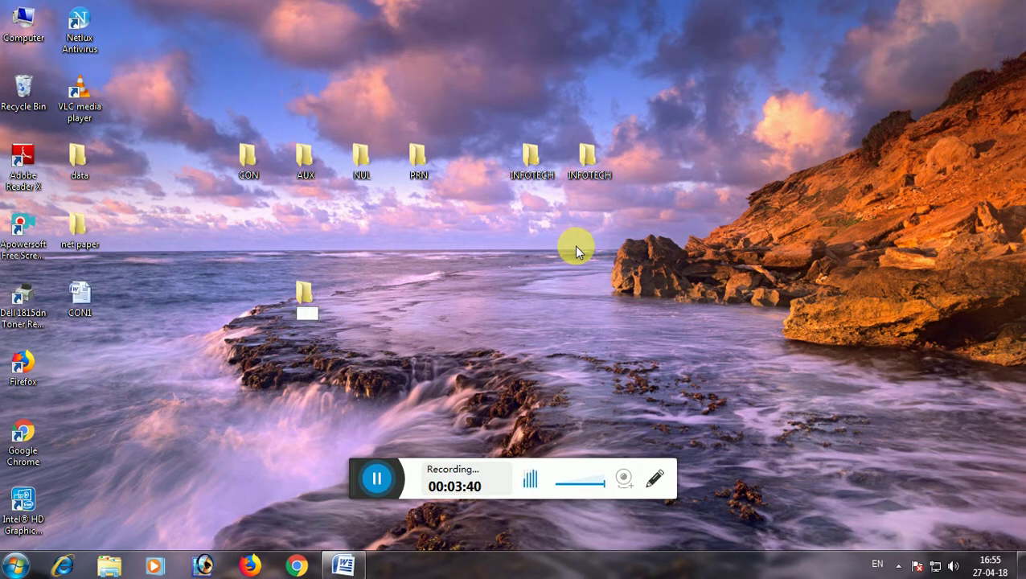
{"action": "key", "text": "Return"}
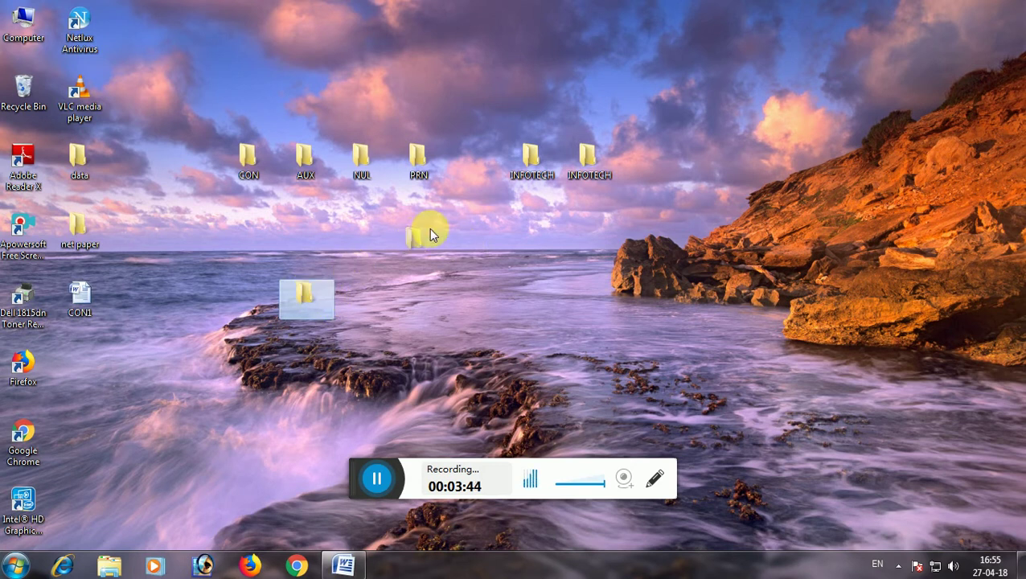
{"action": "left_click_drag", "start_coordinate": [472, 154], "coordinate": [466, 156]}
{"action": "left_click", "coordinate": [537, 229]}
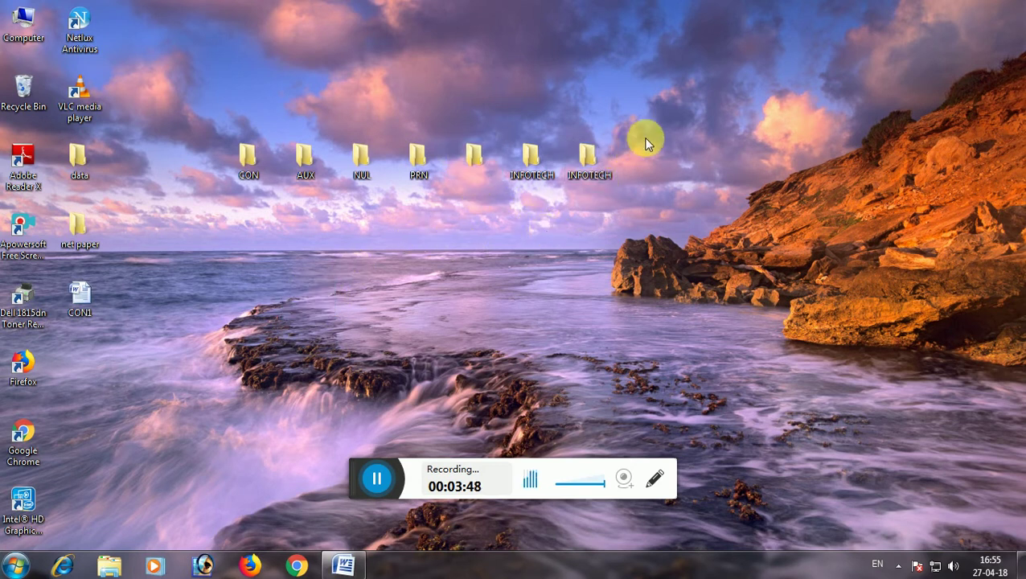
Step: Delete both INFOTECH folders from the desktop
{"action": "left_click_drag", "start_coordinate": [633, 138], "coordinate": [533, 176]}
{"action": "key", "text": "Delete"}
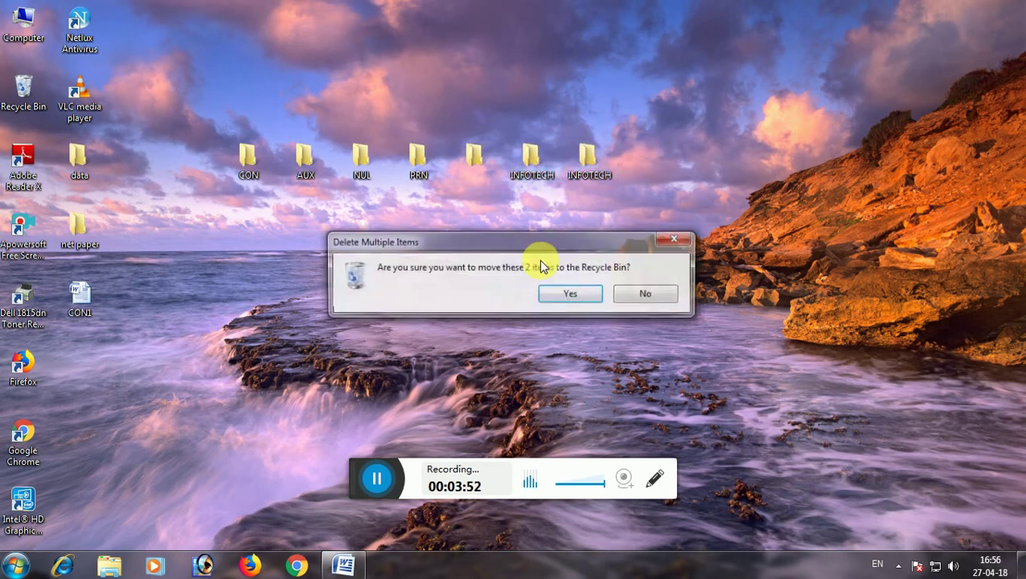
{"action": "left_click", "coordinate": [556, 293]}
Step: Create a new desktop folder named 123 below the blank-named folder
{"action": "right_click", "coordinate": [488, 244]}
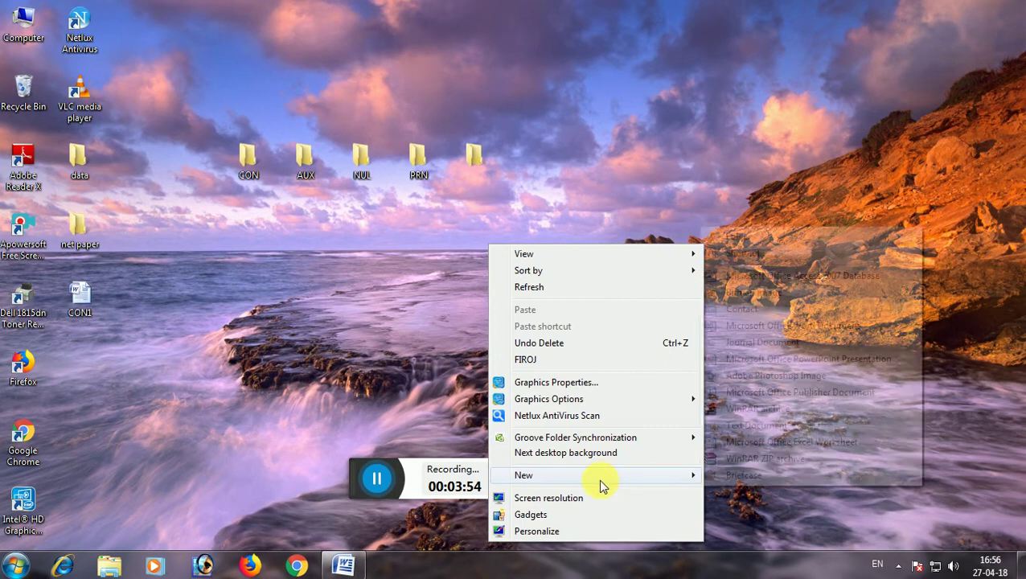
{"action": "mouse_move", "coordinate": [606, 479]}
{"action": "left_click", "coordinate": [715, 233]}
{"action": "type", "text": "123"}
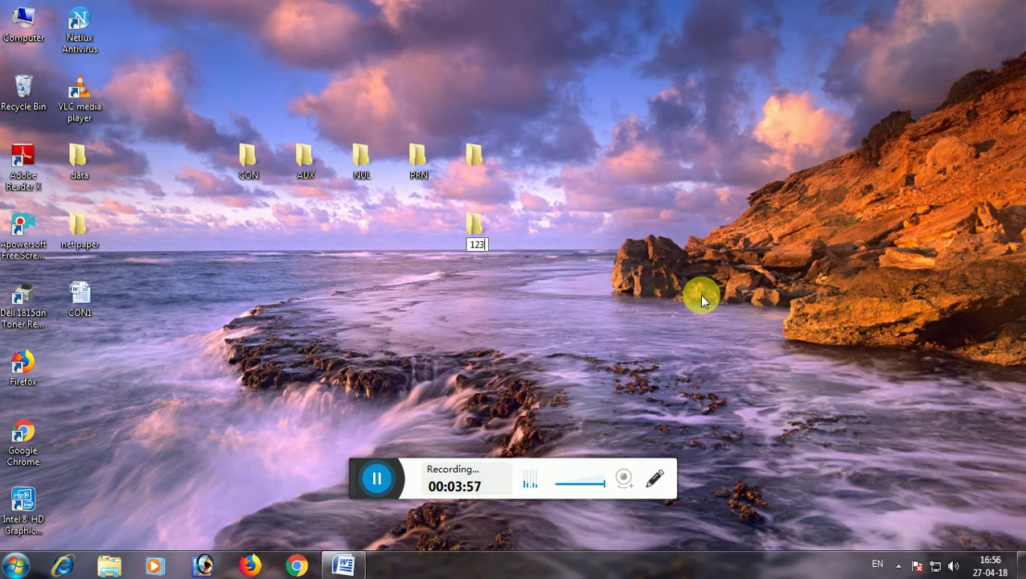
{"action": "key", "text": "Return"}
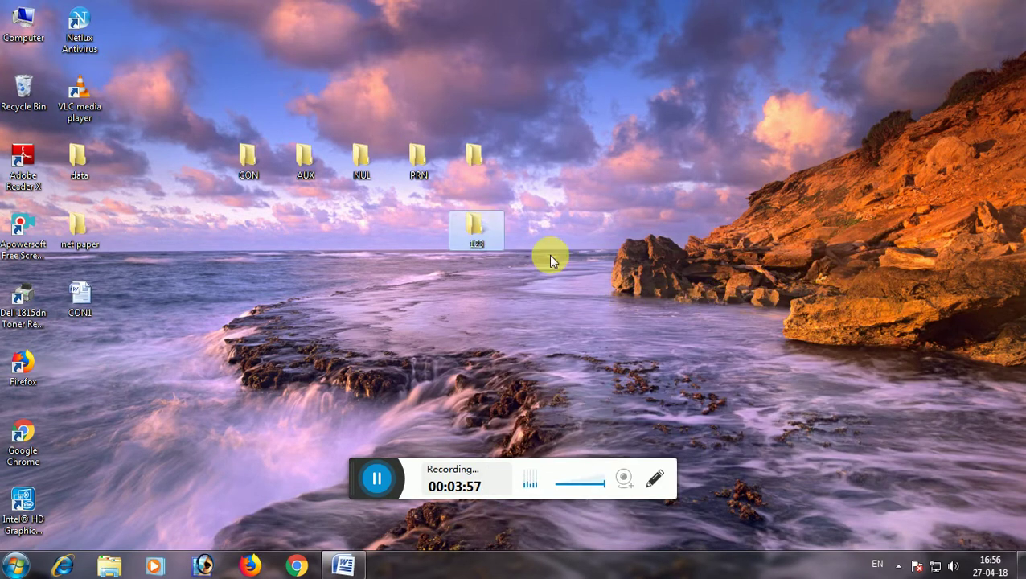
Step: Try to create a second desktop folder named 123 and decline merging it with the existing one
{"action": "right_click", "coordinate": [605, 220]}
{"action": "mouse_move", "coordinate": [703, 455]}
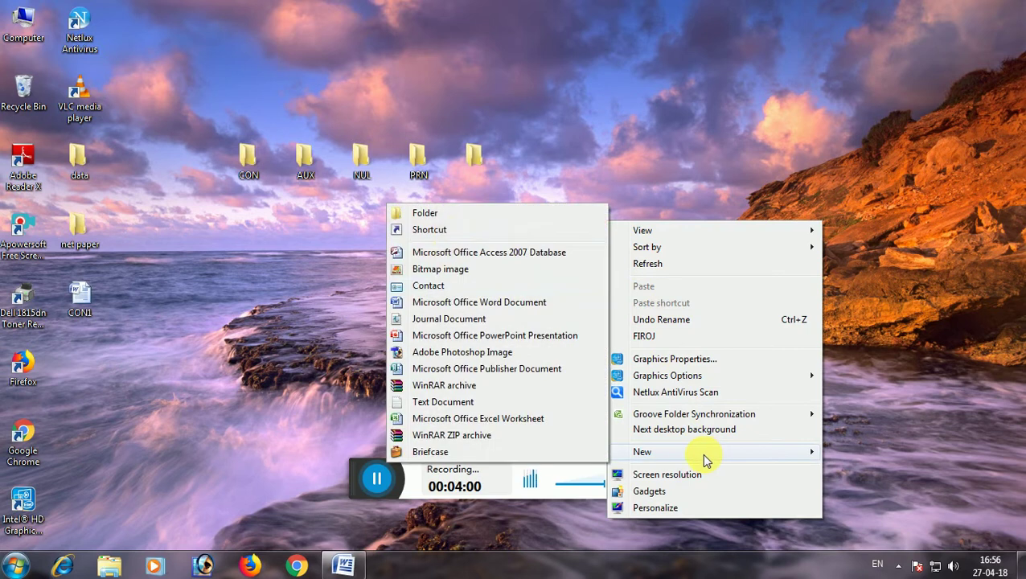
{"action": "left_click", "coordinate": [448, 216]}
{"action": "type", "text": "123"}
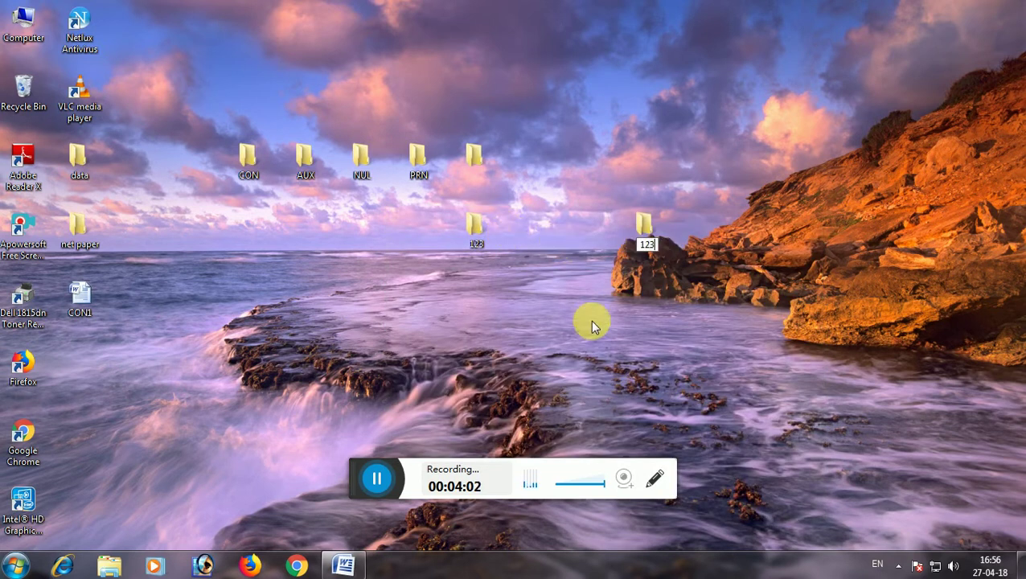
{"action": "key", "text": "Return"}
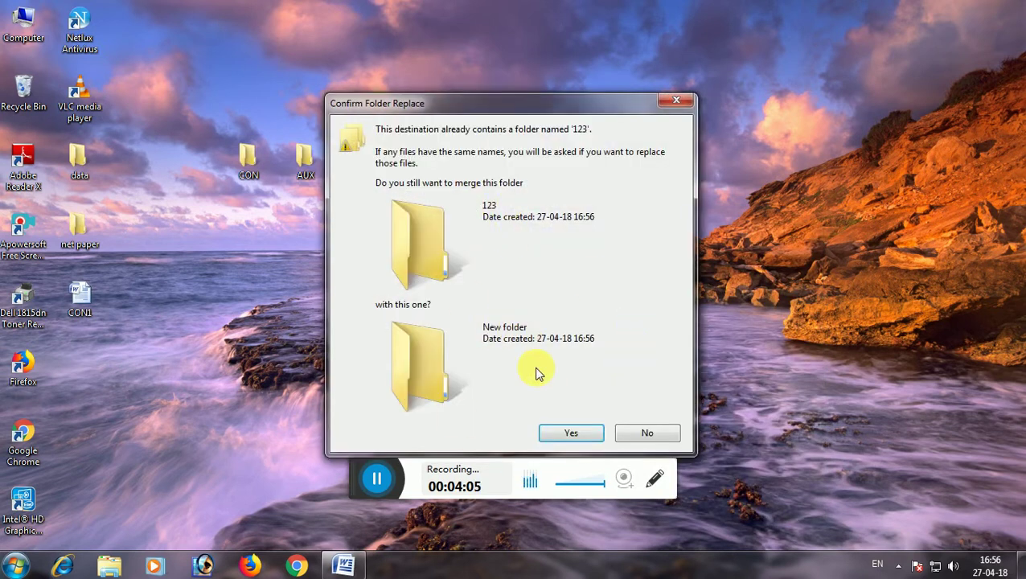
{"action": "left_click", "coordinate": [630, 434]}
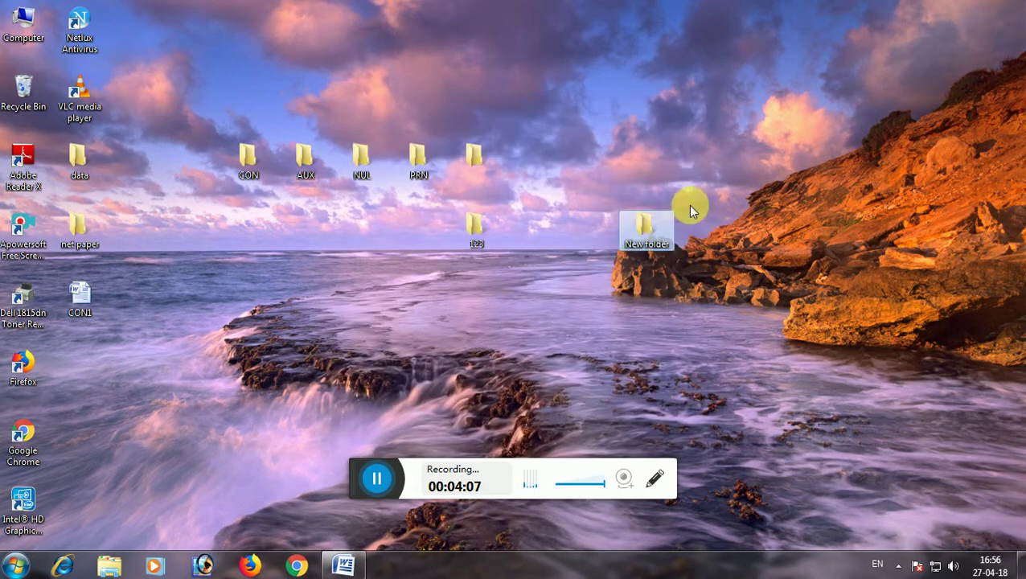
Step: Delete the 123 folder and the unnamed New folder from the desktop
{"action": "left_click_drag", "start_coordinate": [688, 204], "coordinate": [473, 250]}
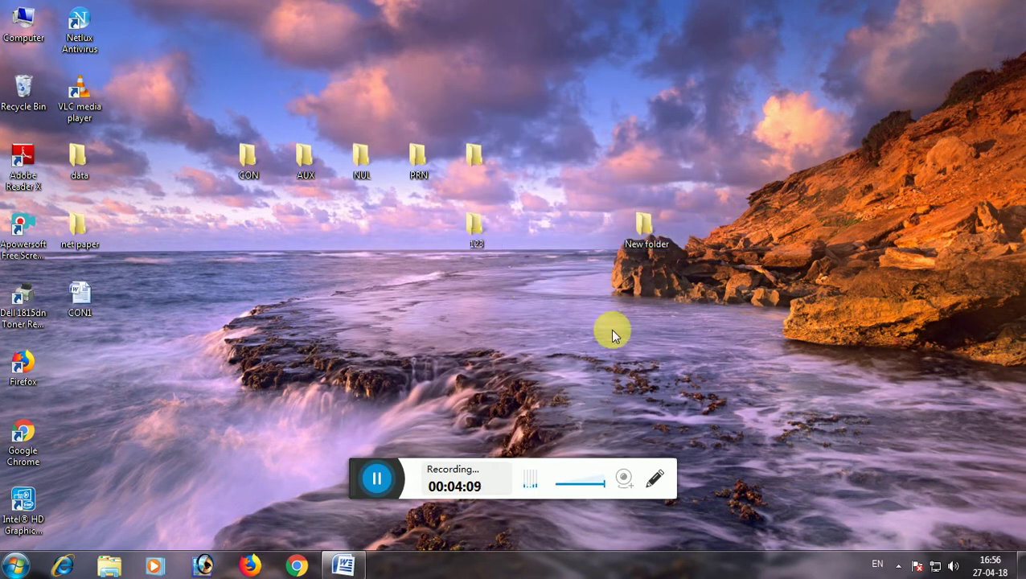
{"action": "key", "text": "Delete"}
{"action": "left_click", "coordinate": [570, 294]}
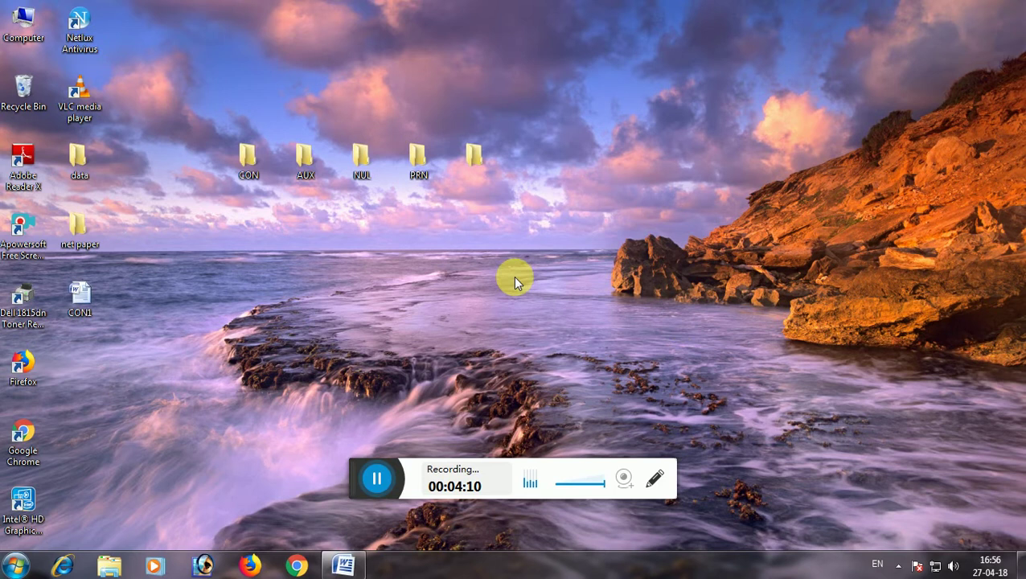
Step: Create a desktop folder named INFOTECH and place it beside the blank-named folder
{"action": "right_click", "coordinate": [458, 248]}
{"action": "mouse_move", "coordinate": [539, 480]}
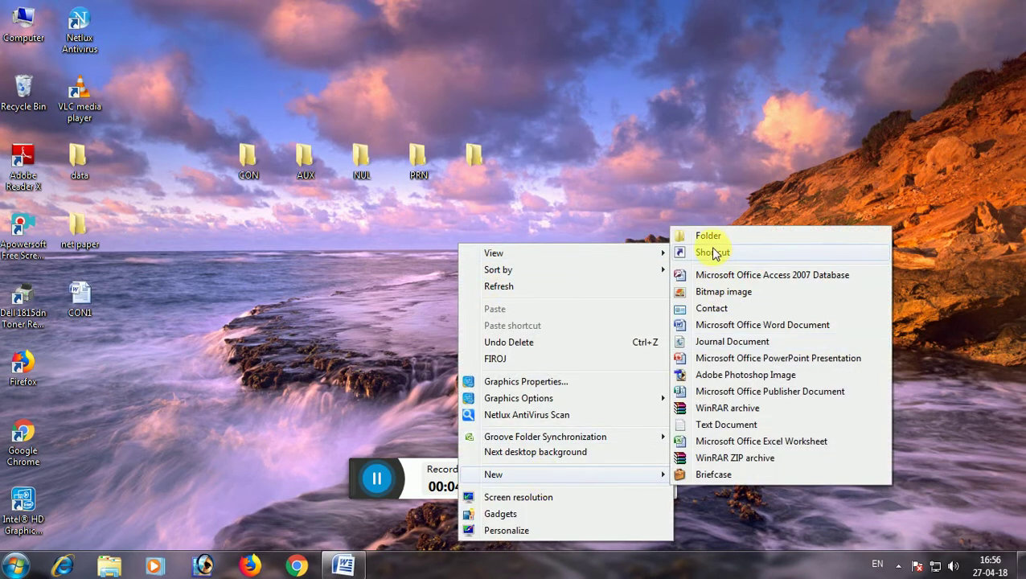
{"action": "left_click", "coordinate": [707, 235]}
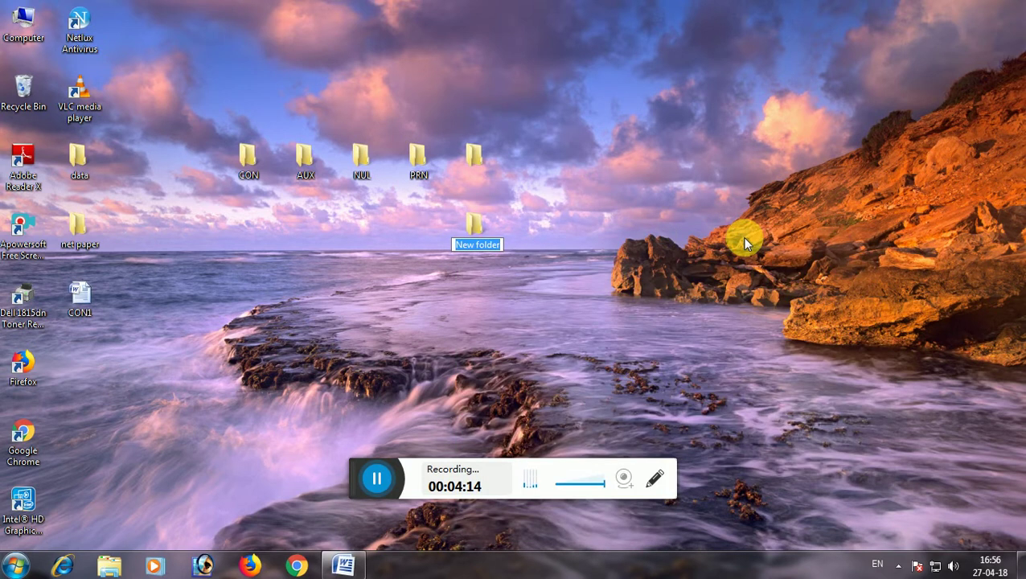
{"action": "type", "text": "1"}
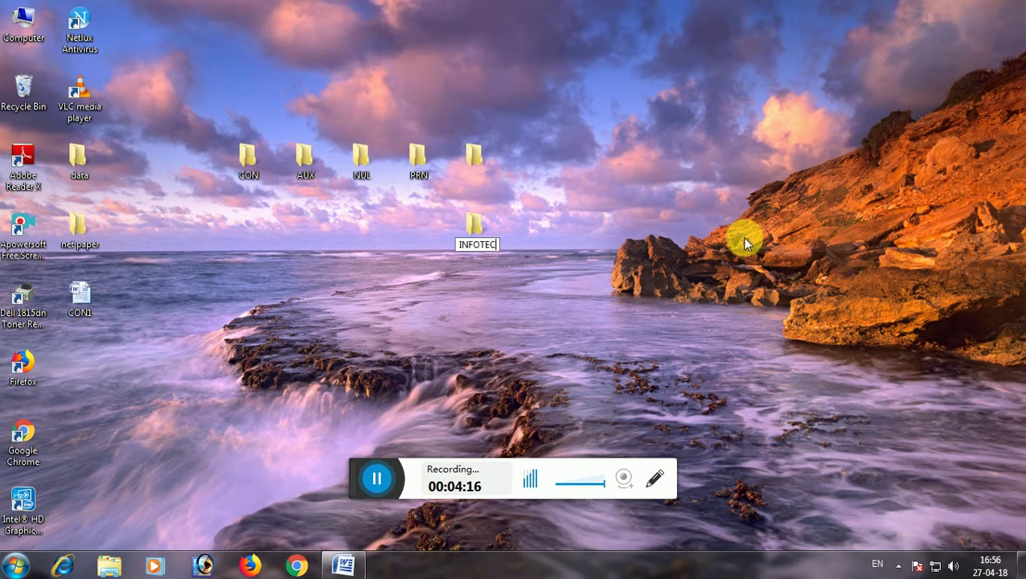
{"action": "key", "text": "Return"}
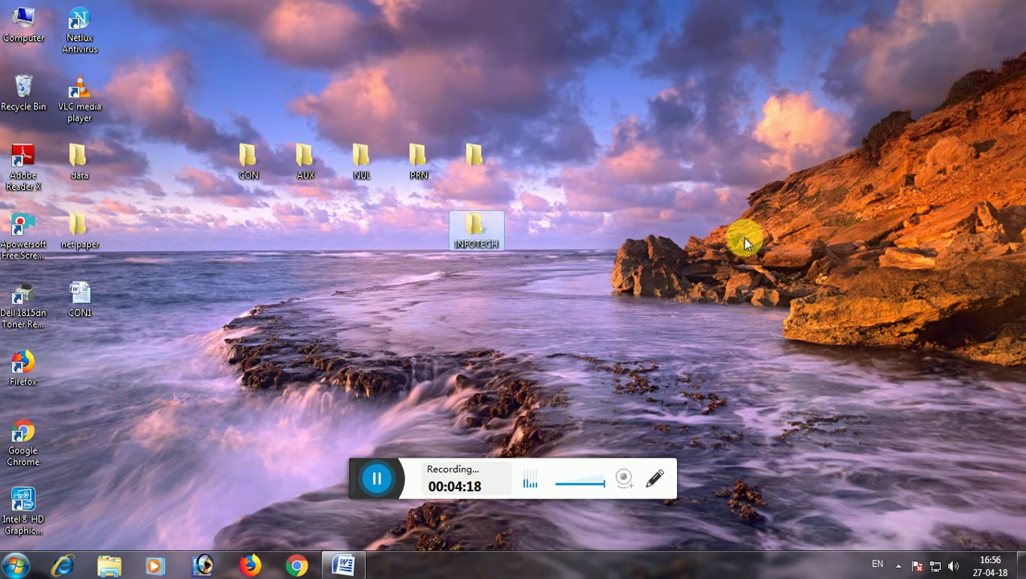
{"action": "left_click_drag", "start_coordinate": [481, 229], "coordinate": [532, 158]}
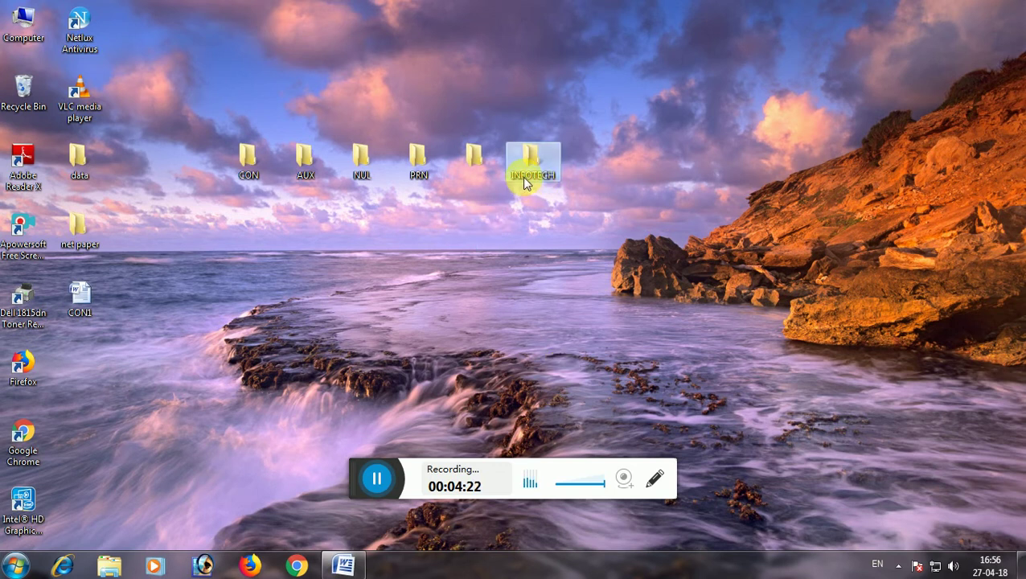
Step: Create a second desktop folder named with an invisible special character plus INFOTECH and place it beside the first INFOTECH folder
{"action": "right_click", "coordinate": [423, 229]}
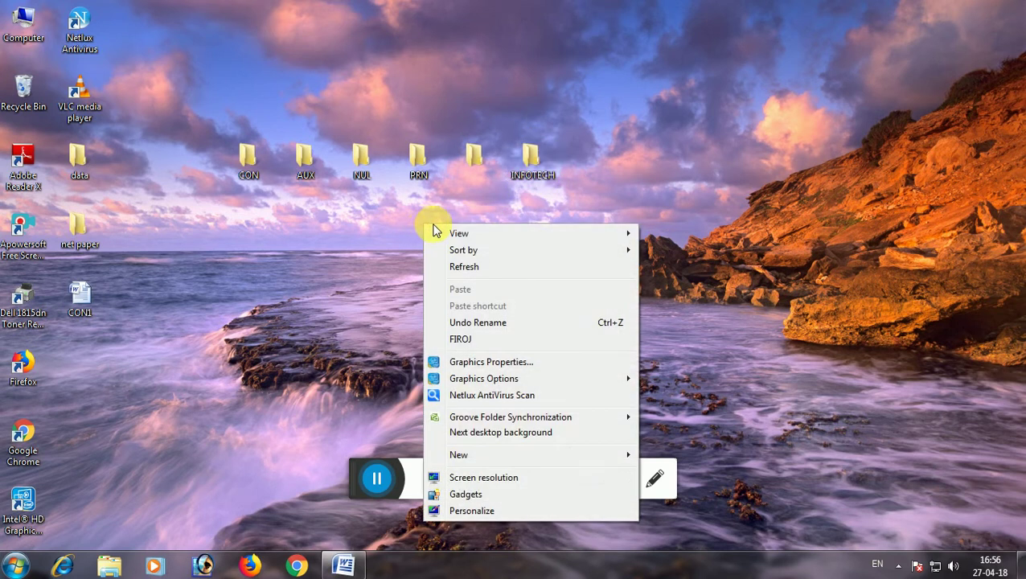
{"action": "mouse_move", "coordinate": [478, 453]}
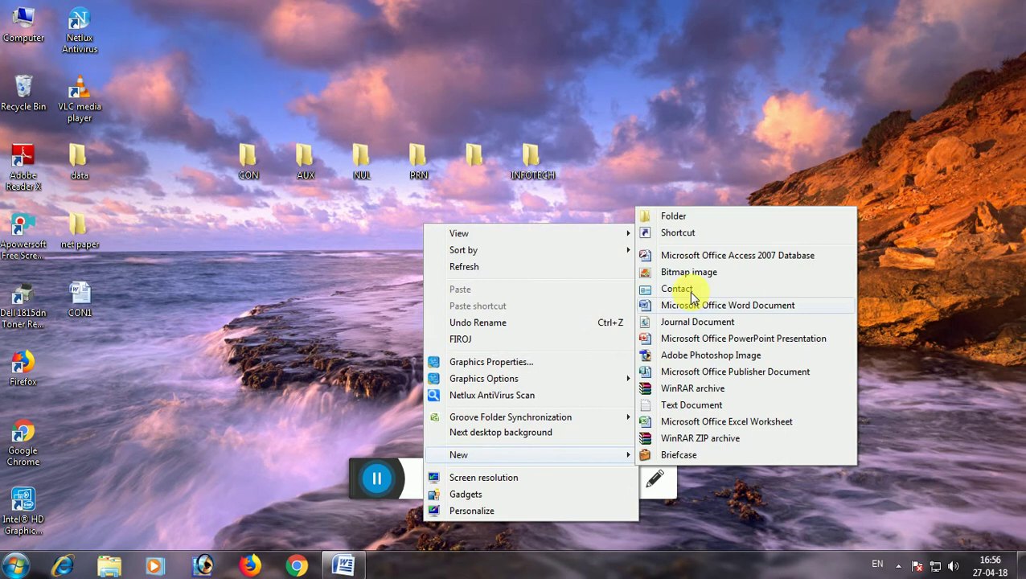
{"action": "left_click", "coordinate": [684, 216]}
{"action": "type", "text": "IN"}
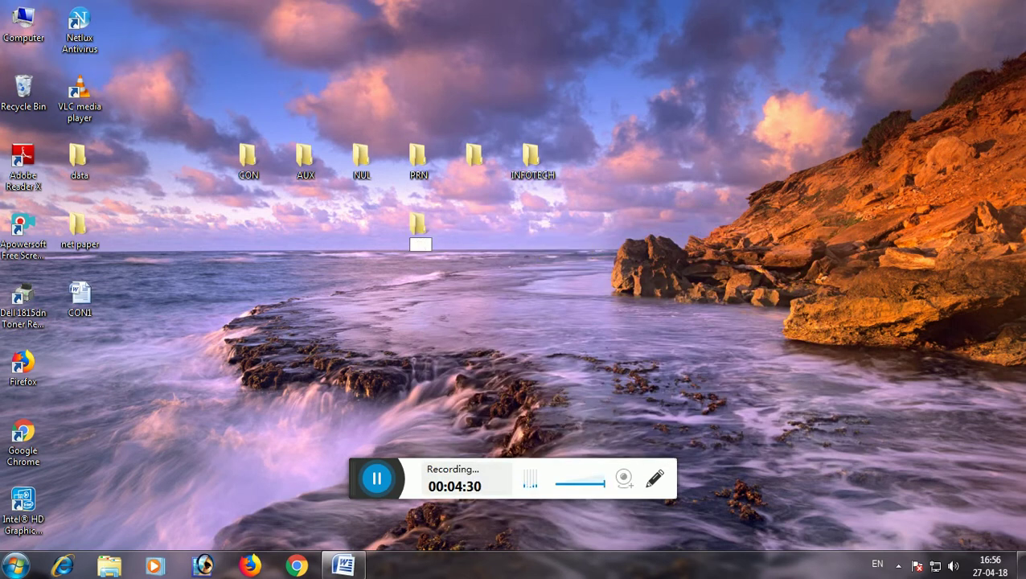
{"action": "type", "text": "G"}
{"action": "key", "text": "BackSpace"}
{"action": "type", "text": "FOTECH"}
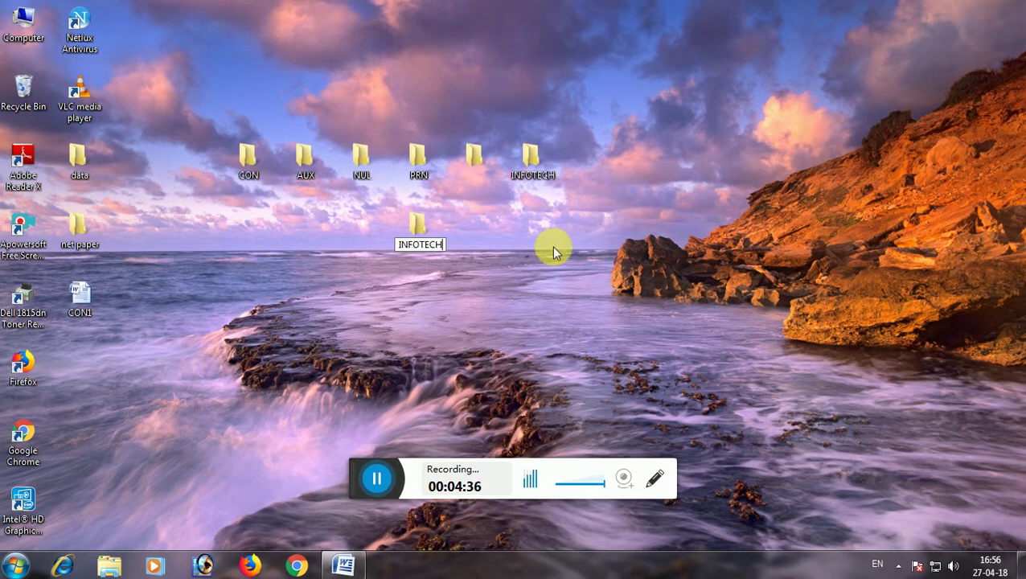
{"action": "key", "text": "Return"}
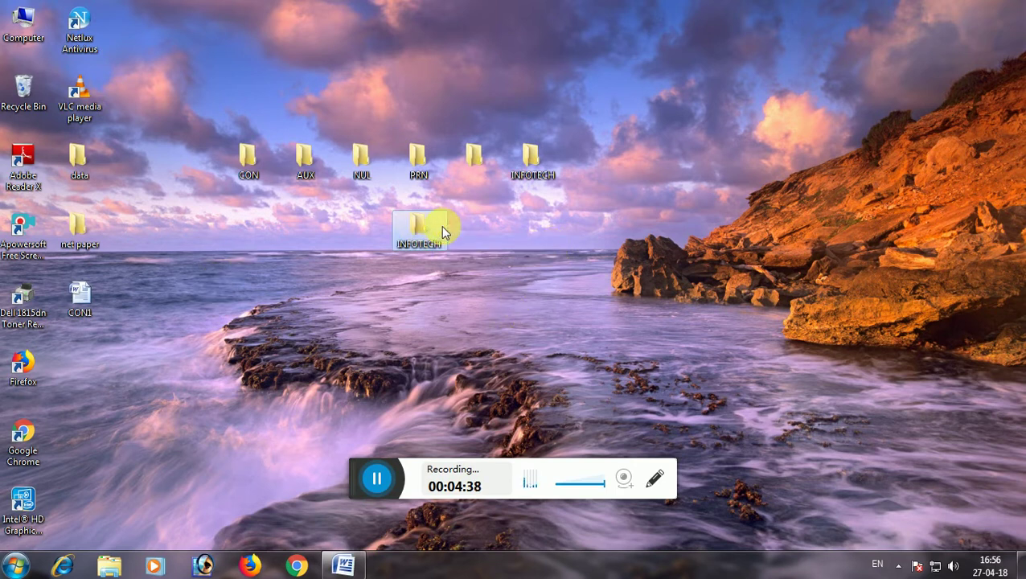
{"action": "left_click_drag", "start_coordinate": [442, 227], "coordinate": [595, 159]}
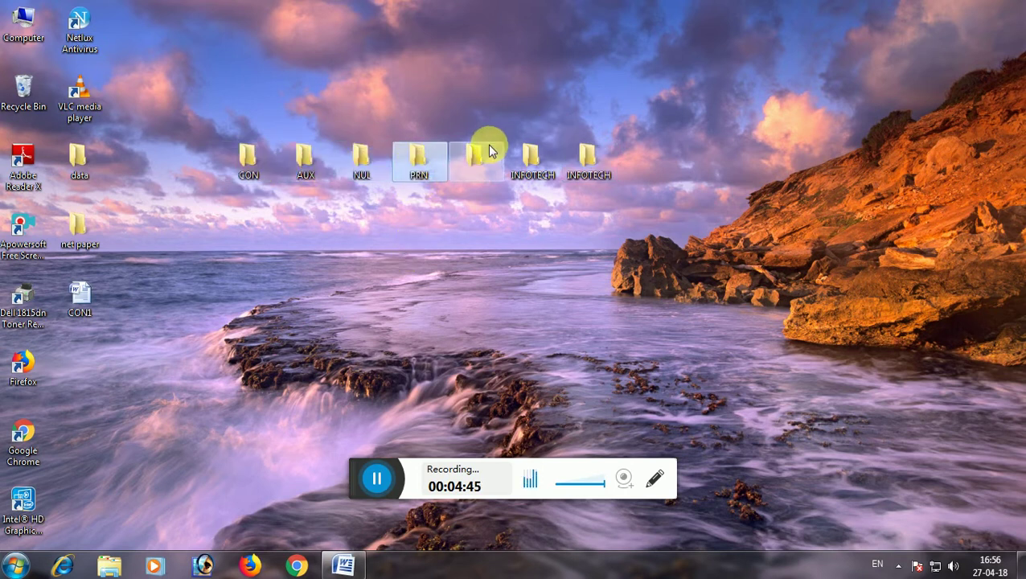
Step: Switch to the CON1 Word document, review the folder name list and the special character codes, and return to the desktop
{"action": "left_click", "coordinate": [343, 567]}
{"action": "scroll", "coordinate": [362, 276], "scroll_direction": "down", "scroll_amount": 1}
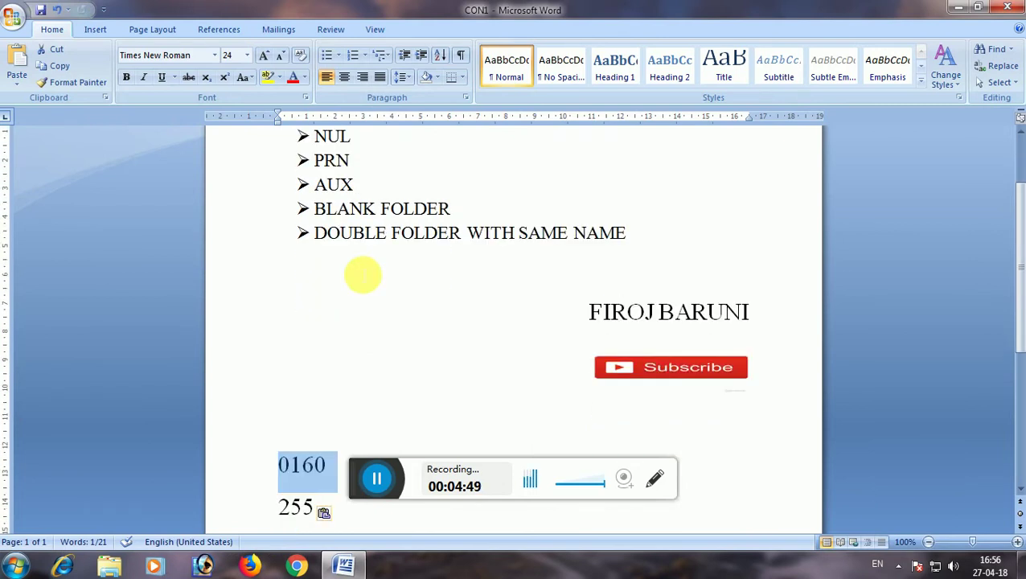
{"action": "scroll", "coordinate": [359, 241], "scroll_direction": "up", "scroll_amount": 2}
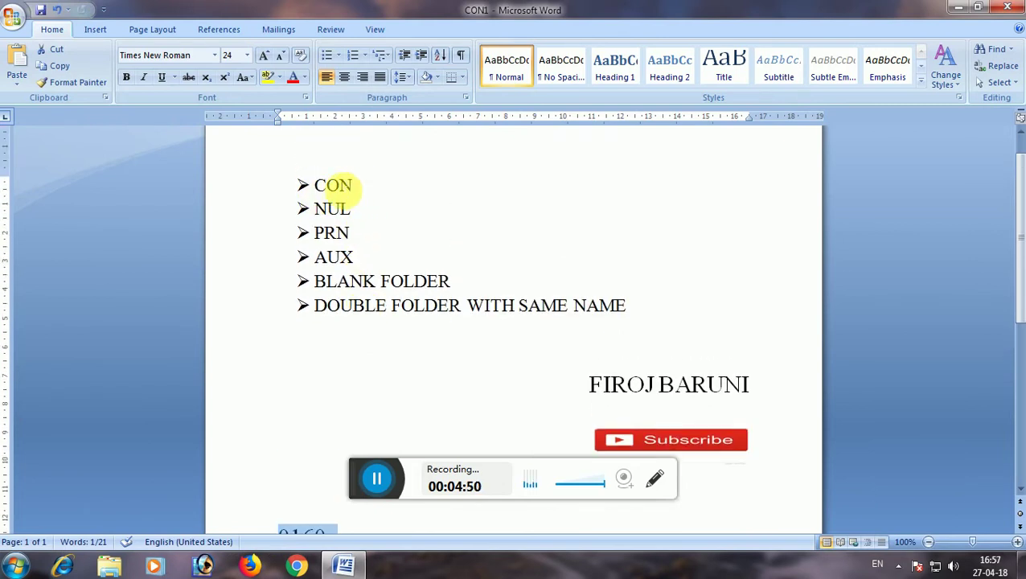
{"action": "scroll", "coordinate": [337, 258], "scroll_direction": "down", "scroll_amount": 6}
{"action": "left_click", "coordinate": [338, 369]}
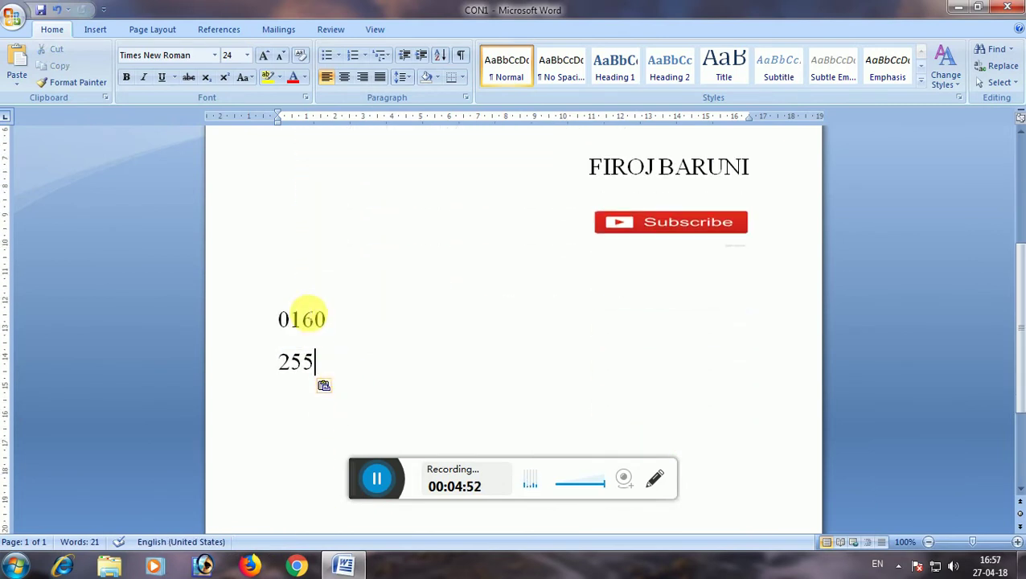
{"action": "scroll", "coordinate": [378, 347], "scroll_direction": "up", "scroll_amount": 1}
{"action": "scroll", "coordinate": [378, 348], "scroll_direction": "up", "scroll_amount": 6}
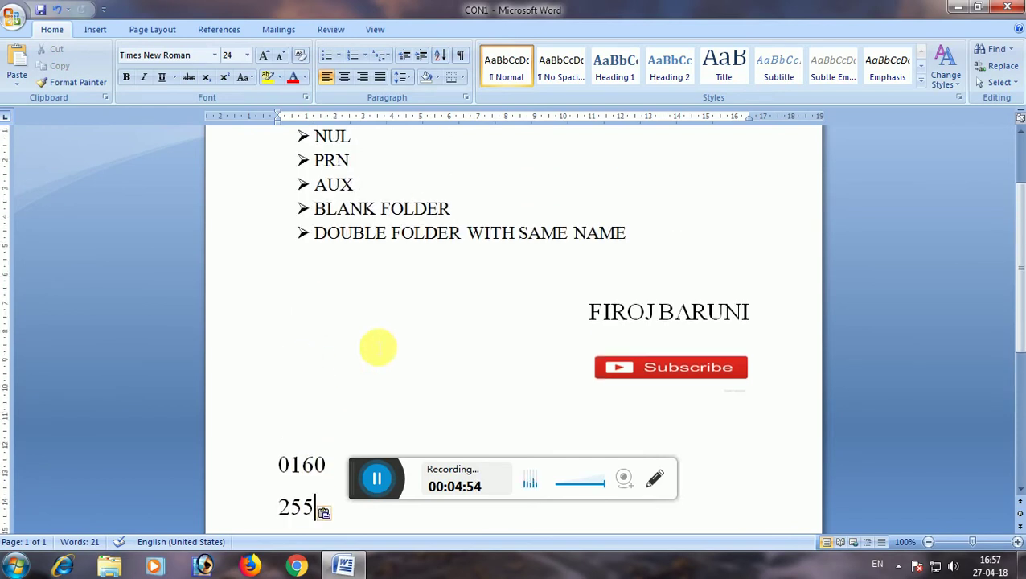
{"action": "scroll", "coordinate": [368, 225], "scroll_direction": "down", "scroll_amount": 7}
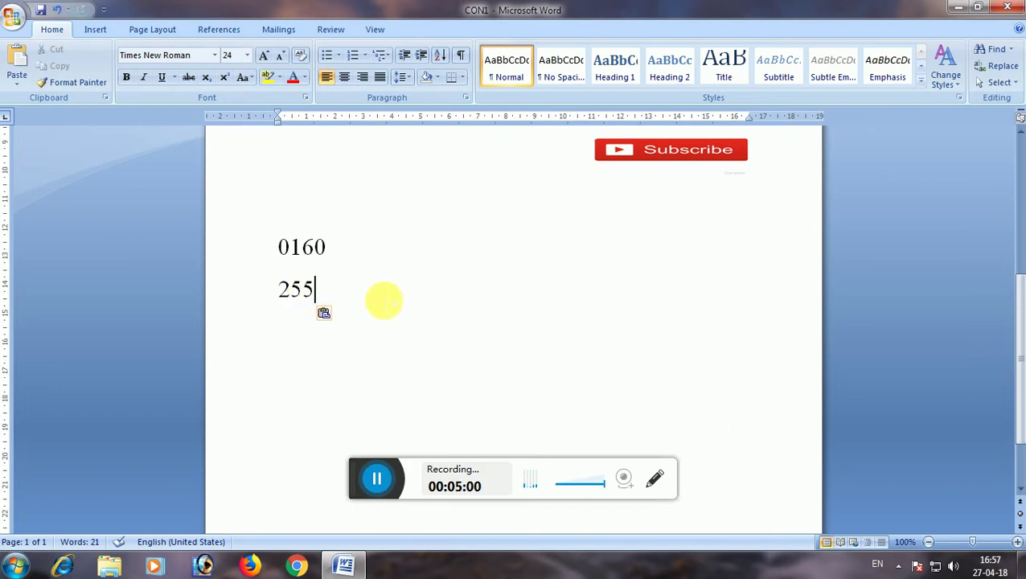
{"action": "scroll", "coordinate": [386, 301], "scroll_direction": "up", "scroll_amount": 6}
{"action": "scroll", "coordinate": [394, 304], "scroll_direction": "up", "scroll_amount": 3}
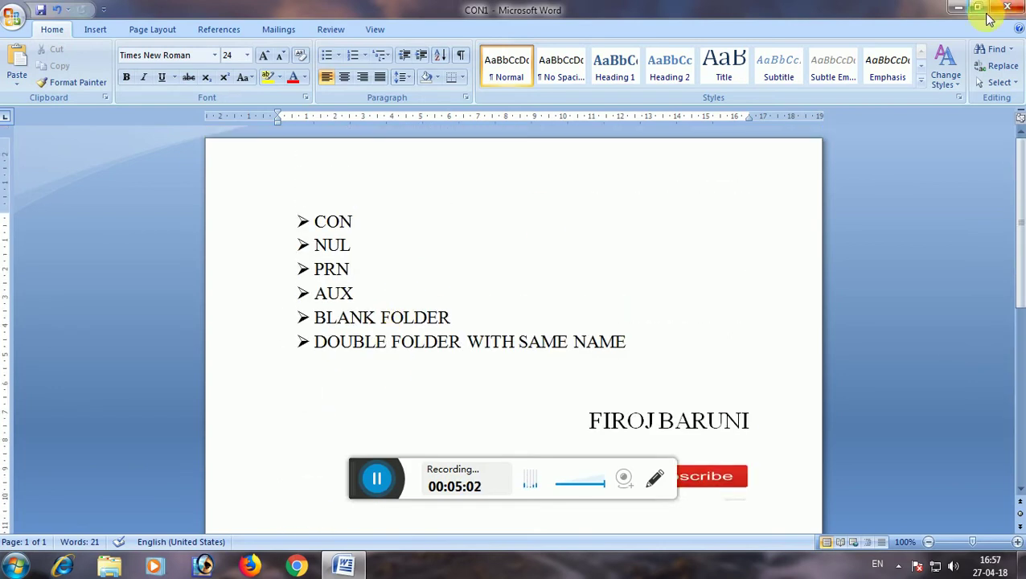
{"action": "left_click", "coordinate": [959, 9]}
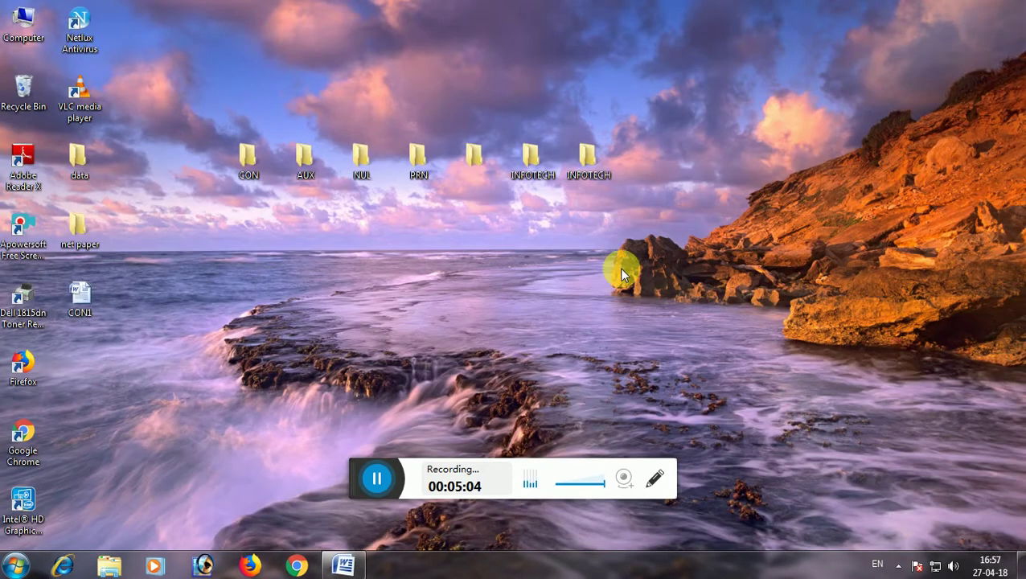
Step: Check the custom entry in the desktop's context menu and open Registry Editor by running REGEDIT
{"action": "right_click", "coordinate": [688, 121]}
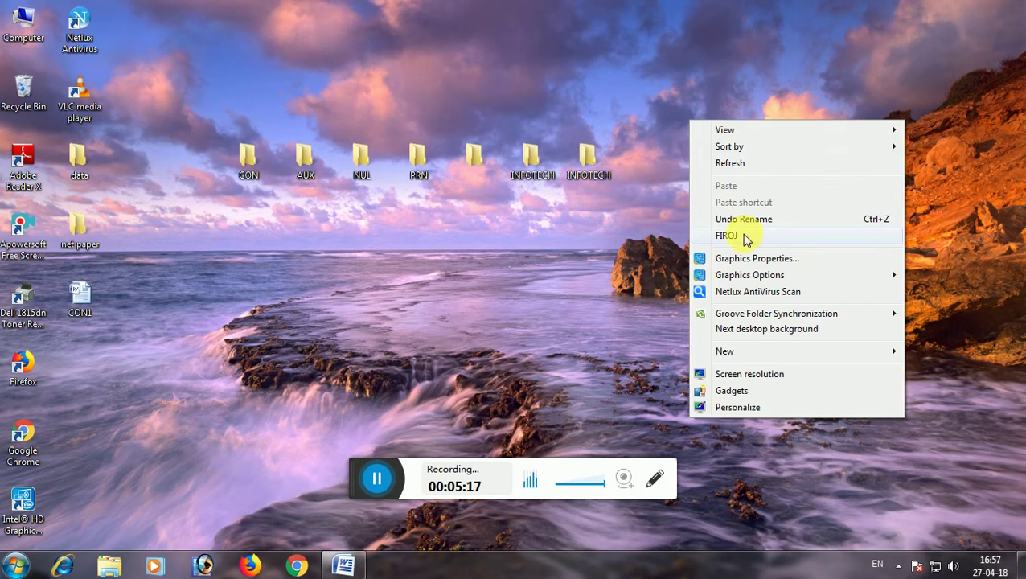
{"action": "left_click", "coordinate": [557, 268]}
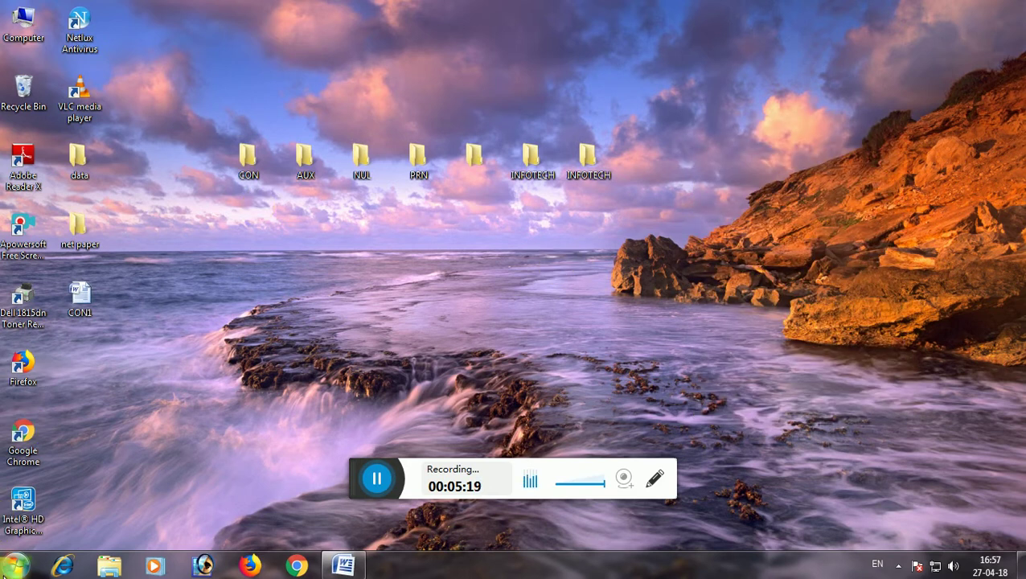
{"action": "left_click", "coordinate": [14, 565]}
{"action": "type", "text": "RUN"}
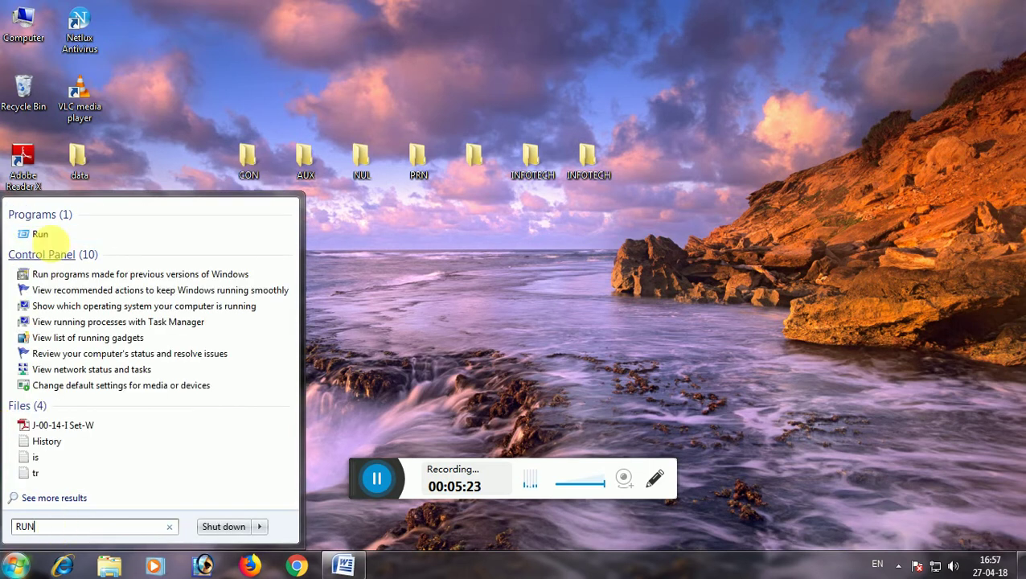
{"action": "left_click", "coordinate": [71, 233]}
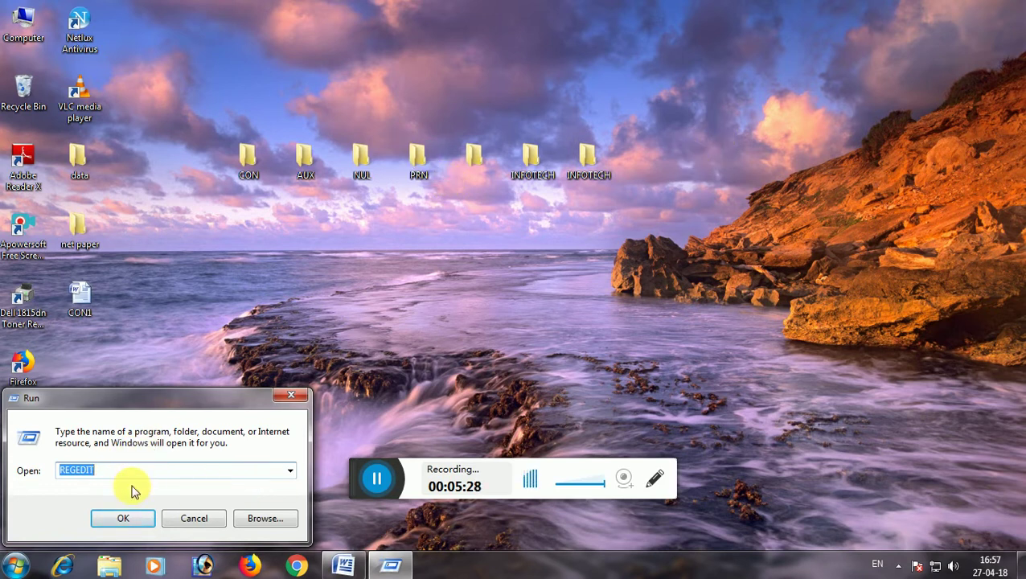
{"action": "type", "text": "RE"}
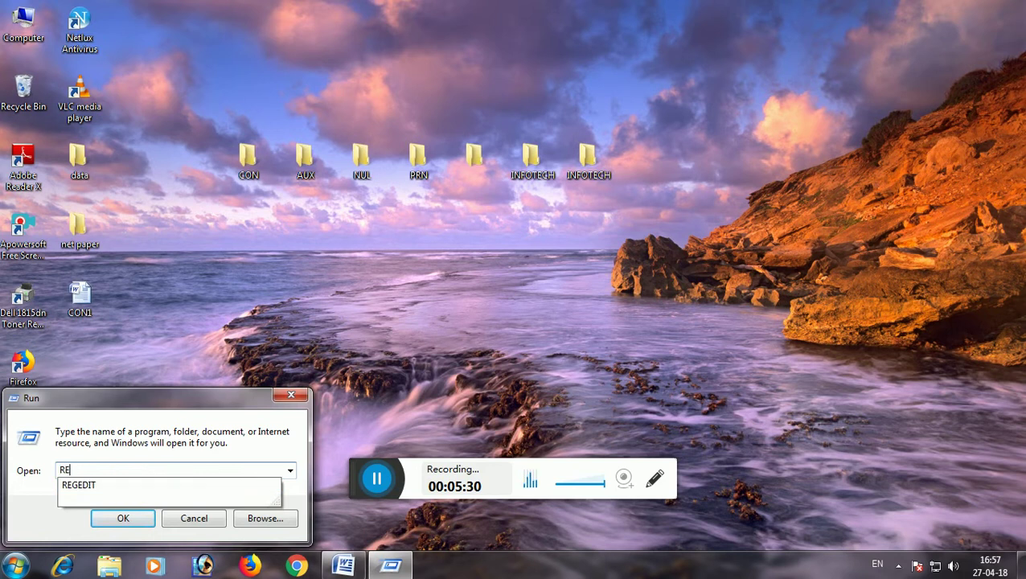
{"action": "type", "text": "GEDIT"}
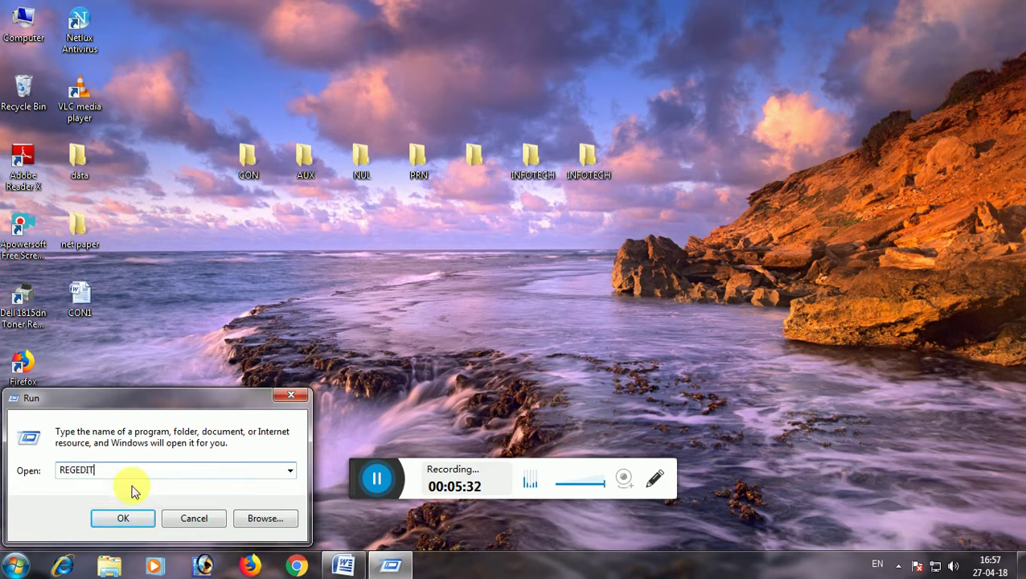
{"action": "key", "text": "Return"}
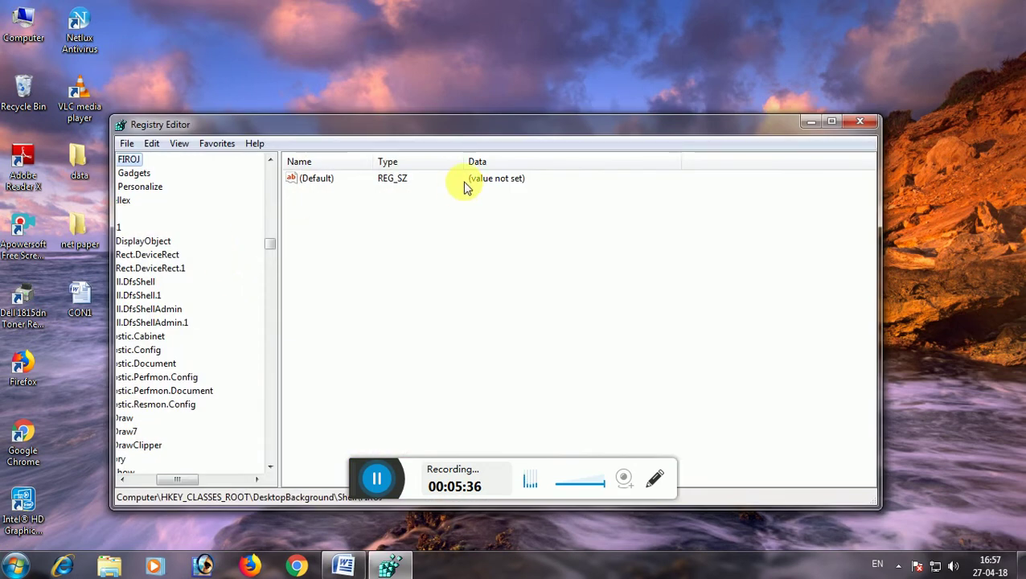
Step: Select the DesktopBackground key under HKEY_CLASSES_ROOT in the registry tree to locate its Shell subkey
{"action": "left_click_drag", "start_coordinate": [201, 479], "coordinate": [160, 474]}
{"action": "scroll", "coordinate": [213, 318], "scroll_direction": "up", "scroll_amount": 7}
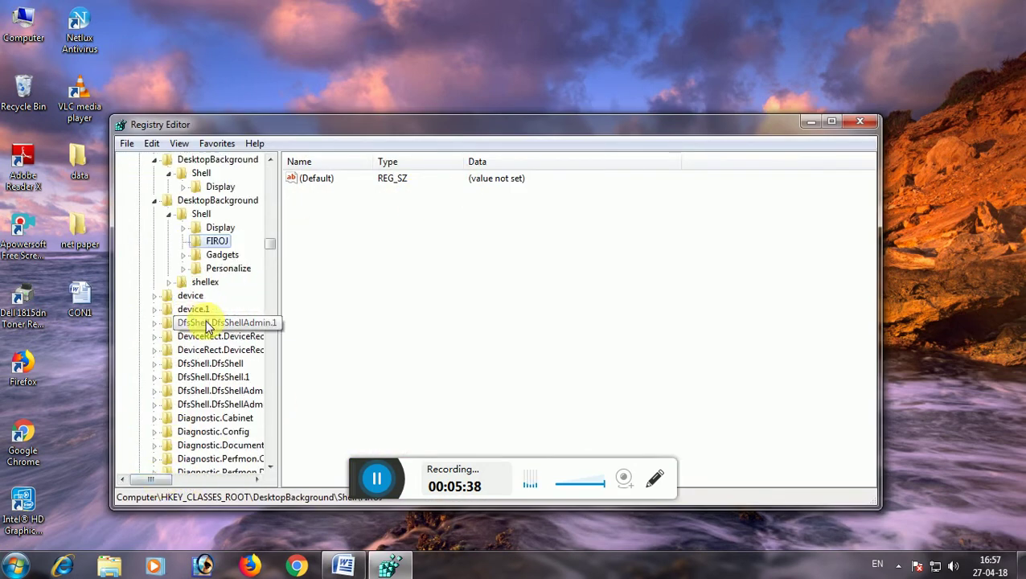
{"action": "scroll", "coordinate": [217, 314], "scroll_direction": "up", "scroll_amount": 15}
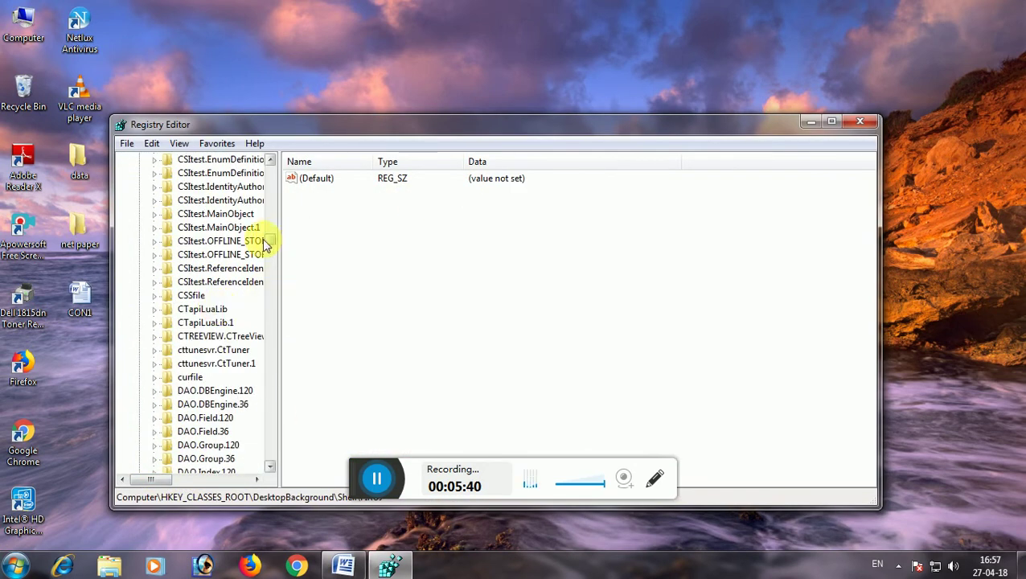
{"action": "left_click", "coordinate": [210, 324]}
{"action": "type", "text": "des"}
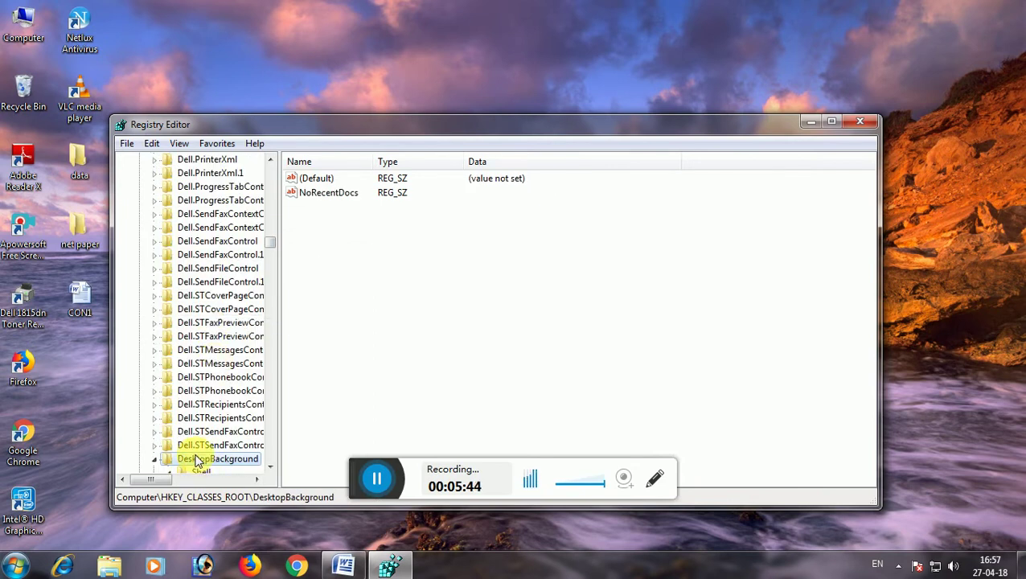
{"action": "scroll", "coordinate": [196, 460], "scroll_direction": "down", "scroll_amount": 2}
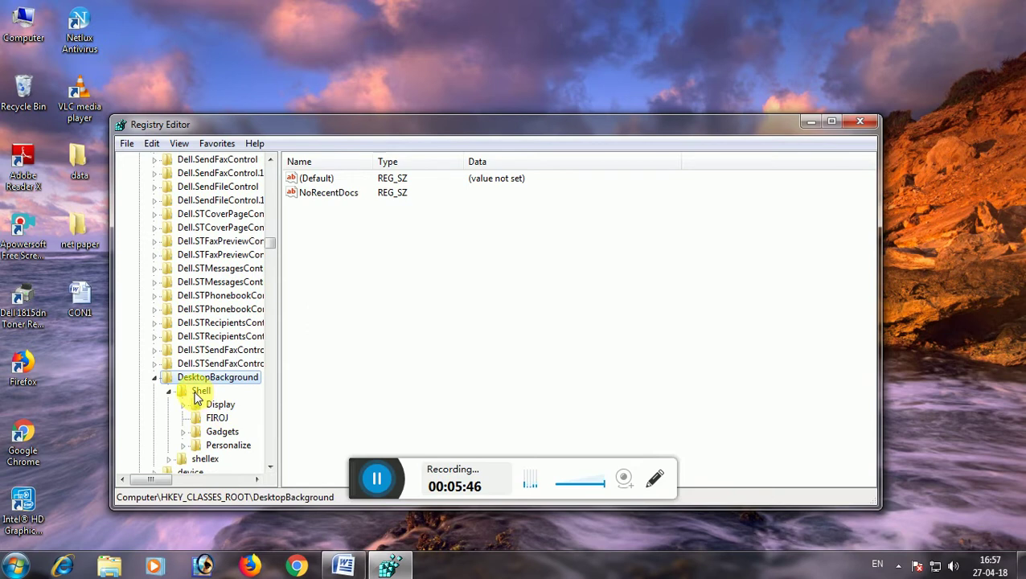
Step: Create a new key named INFOTECH under DesktopBackground\Shell and close Registry Editor
{"action": "right_click", "coordinate": [198, 394]}
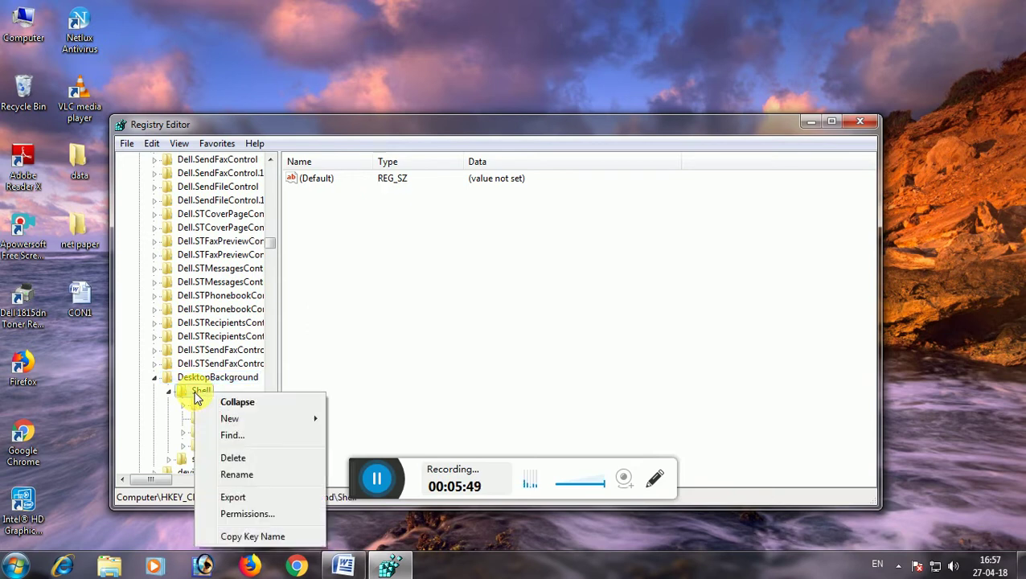
{"action": "mouse_move", "coordinate": [245, 419]}
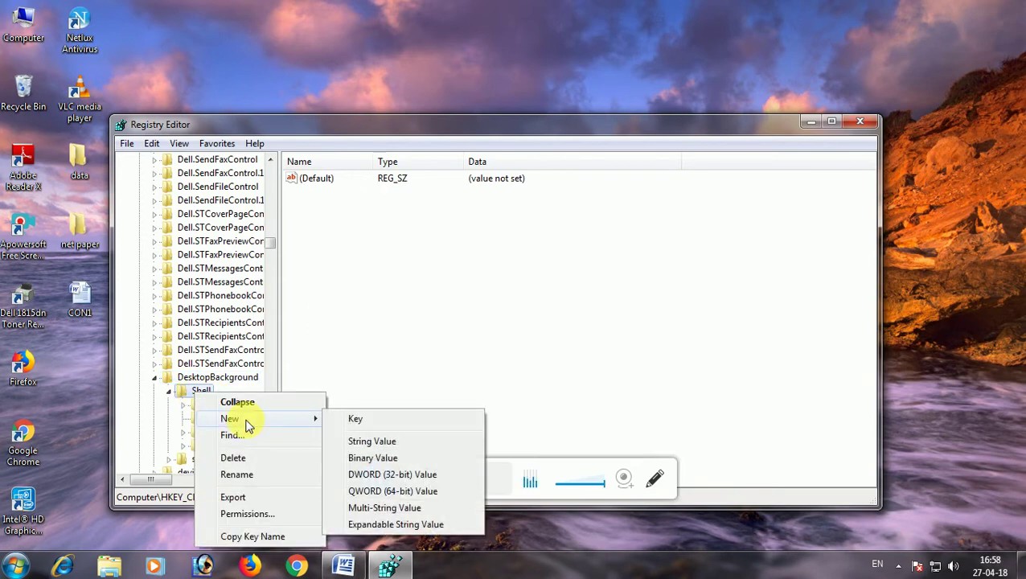
{"action": "left_click", "coordinate": [358, 419]}
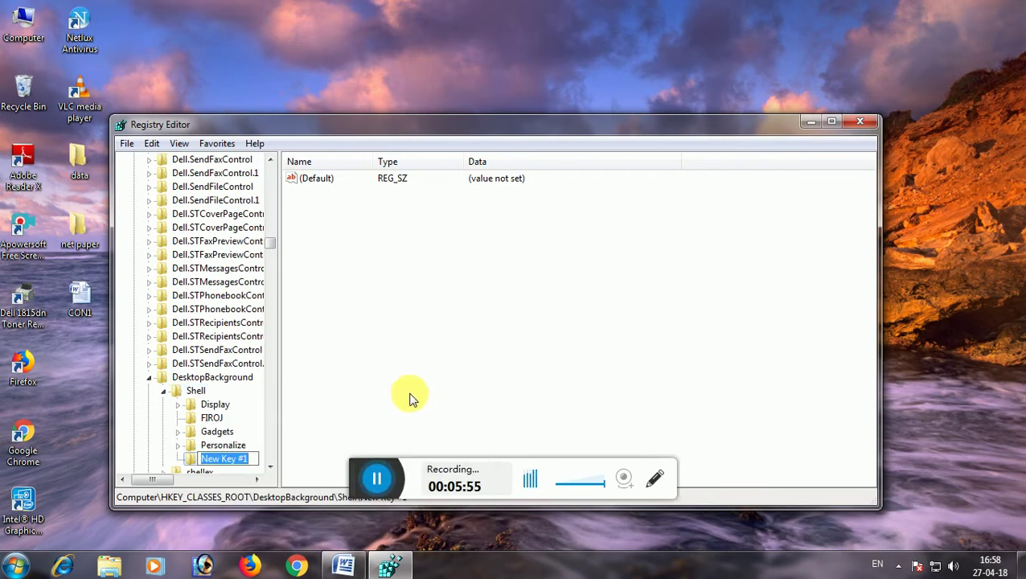
{"action": "type", "text": "INFOTECH"}
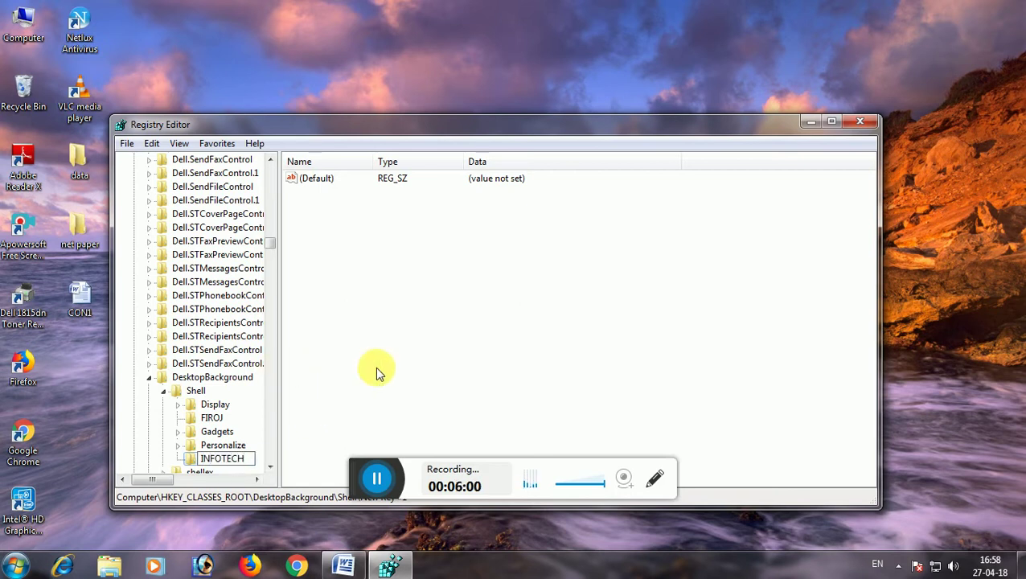
{"action": "left_click", "coordinate": [378, 371]}
{"action": "left_click", "coordinate": [859, 123]}
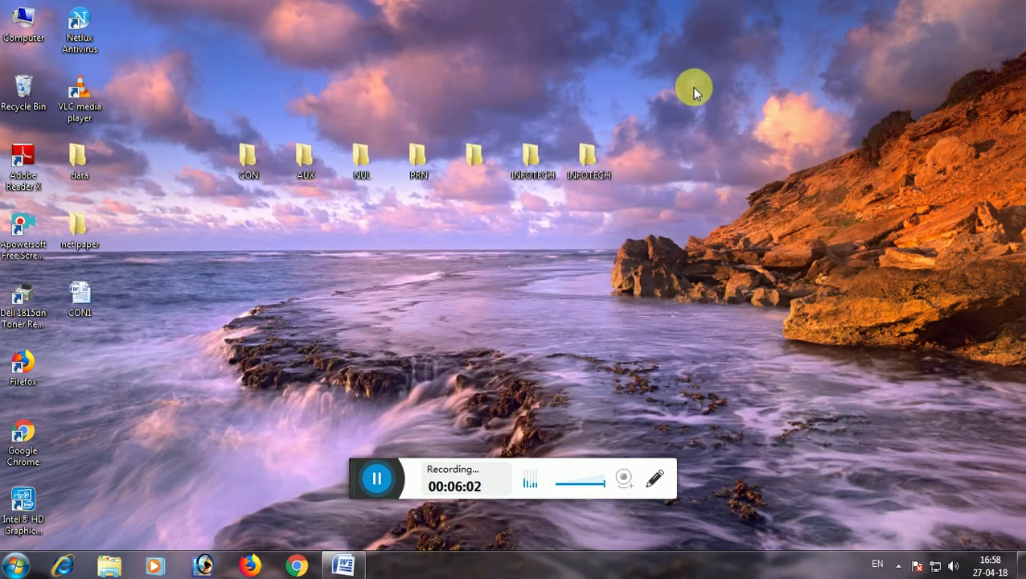
Step: Check the desktop's context menu for the INFOTECH entry and dismiss the menu
{"action": "right_click", "coordinate": [711, 72]}
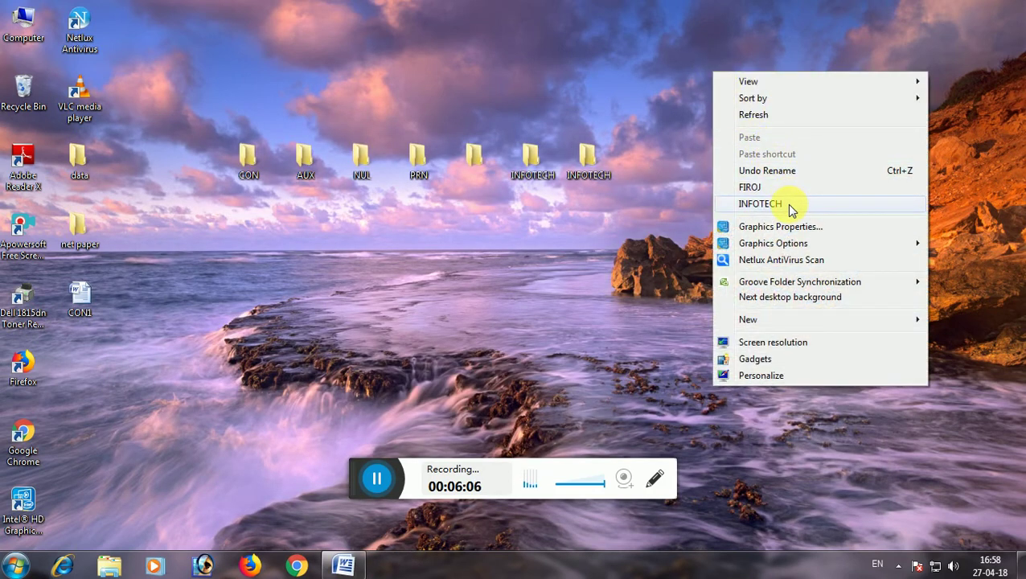
{"action": "left_click", "coordinate": [643, 237]}
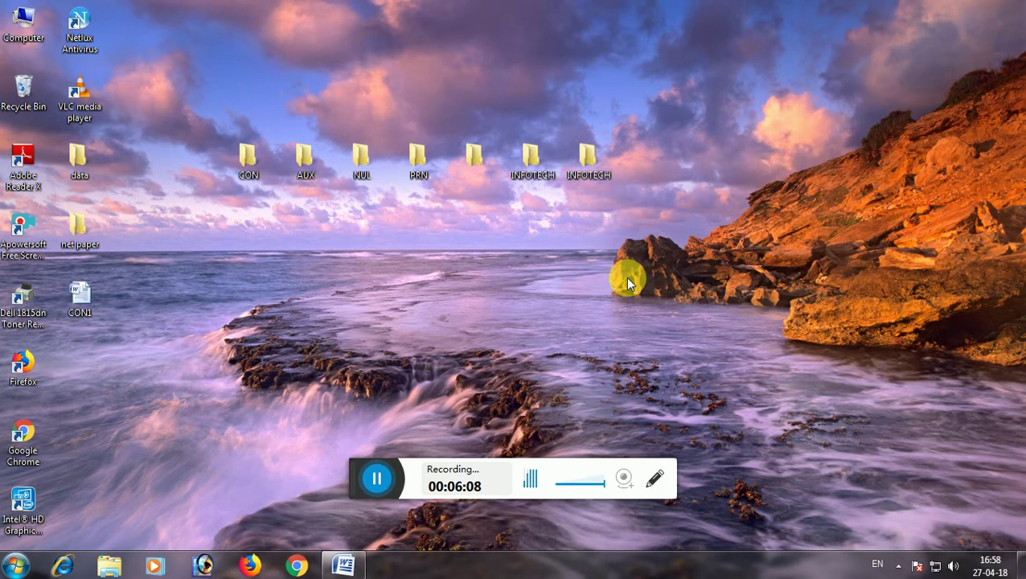
{"action": "right_click", "coordinate": [666, 201]}
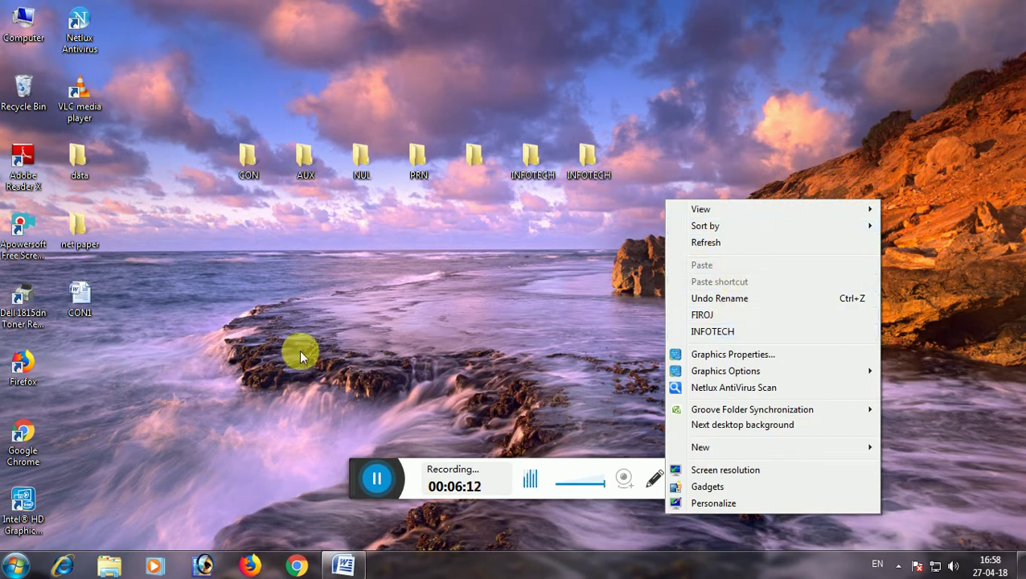
{"action": "left_click", "coordinate": [157, 392]}
Step: Search for RUN in the programs search and reopen Registry Editor with the REGEDIT command
{"action": "left_click", "coordinate": [16, 561]}
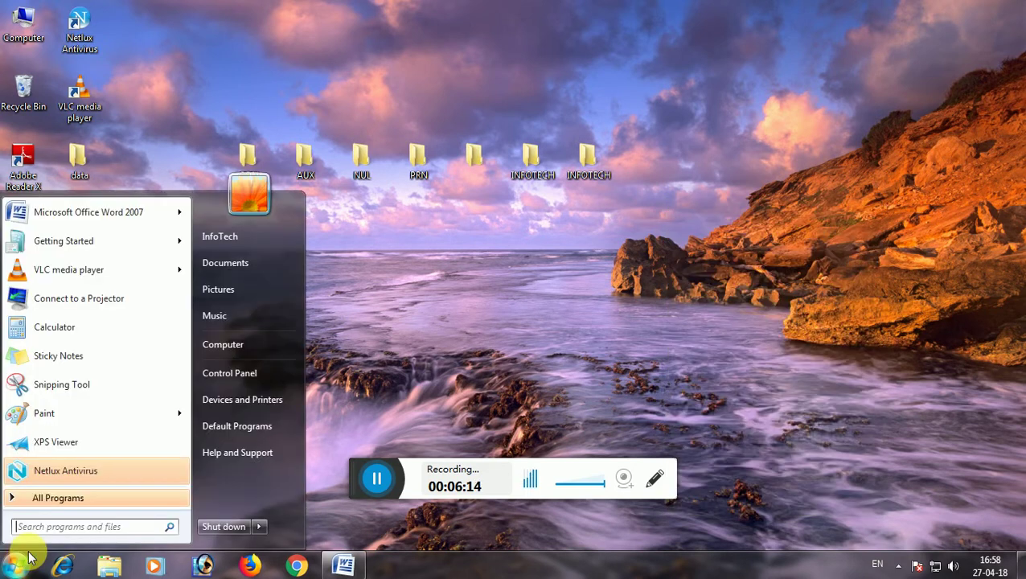
{"action": "left_click", "coordinate": [65, 526]}
{"action": "type", "text": "RUN"}
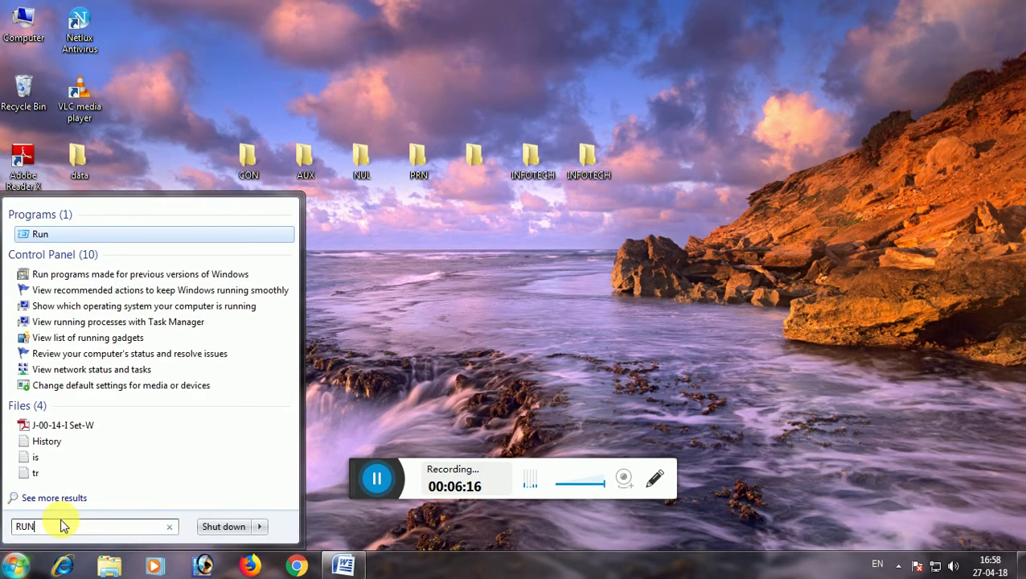
{"action": "key", "text": "Return"}
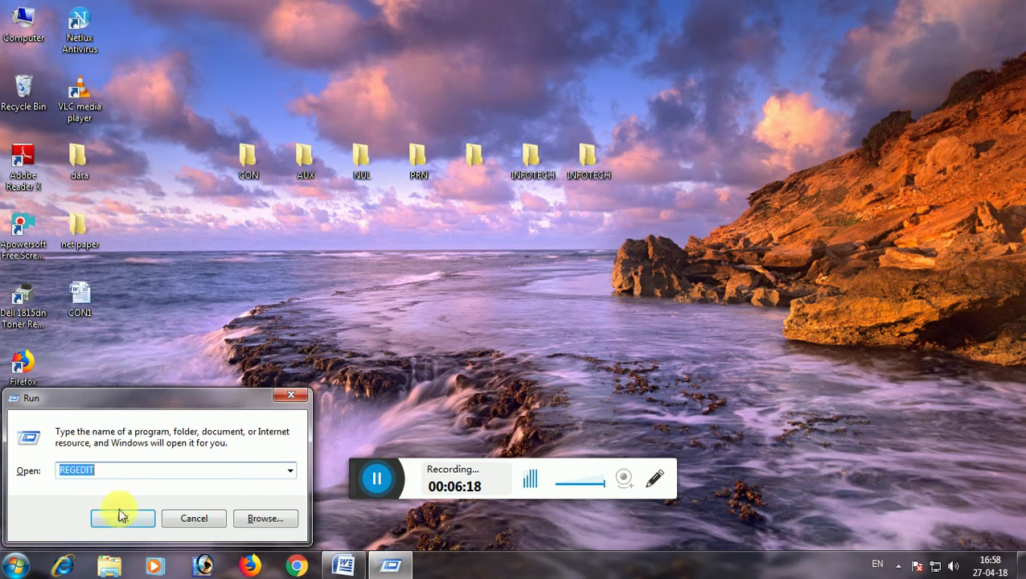
{"action": "left_click", "coordinate": [121, 519]}
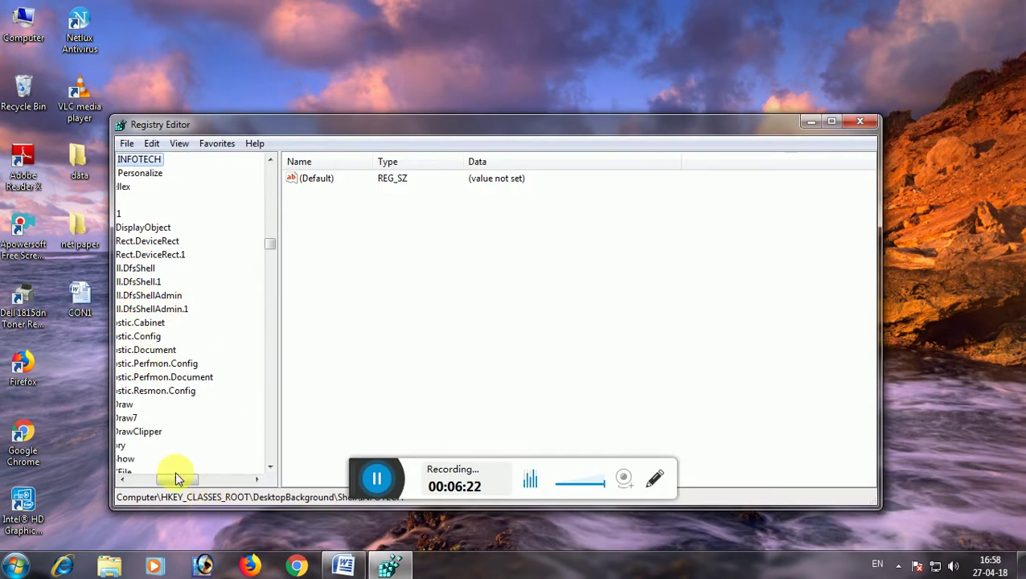
Step: Locate the Shell subkeys of DesktopBackground and permanently delete the INFOTECH key
{"action": "left_click_drag", "start_coordinate": [177, 478], "coordinate": [151, 478]}
{"action": "scroll", "coordinate": [216, 231], "scroll_direction": "up", "scroll_amount": 2}
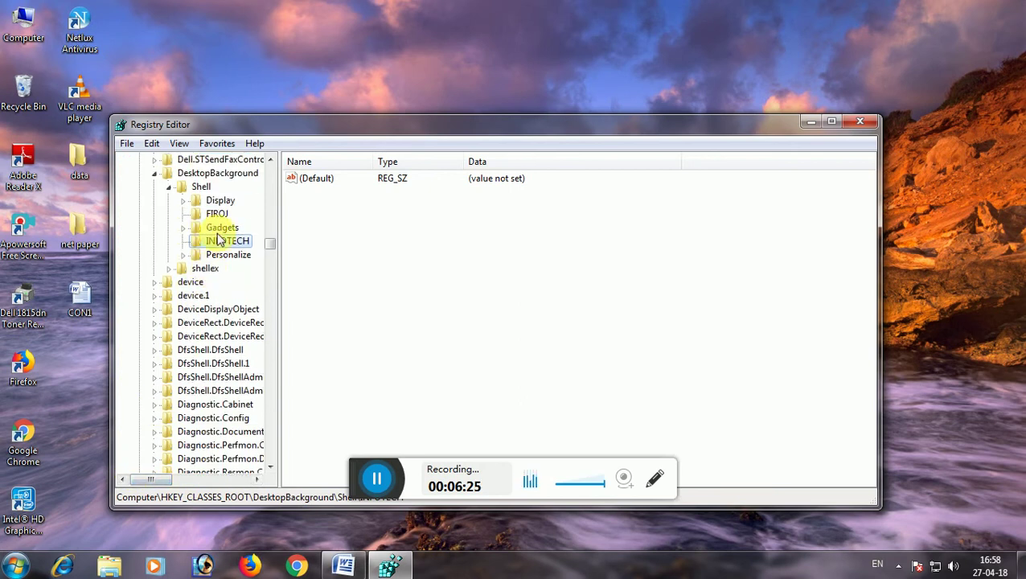
{"action": "scroll", "coordinate": [217, 240], "scroll_direction": "up", "scroll_amount": 2}
{"action": "left_click", "coordinate": [195, 256]}
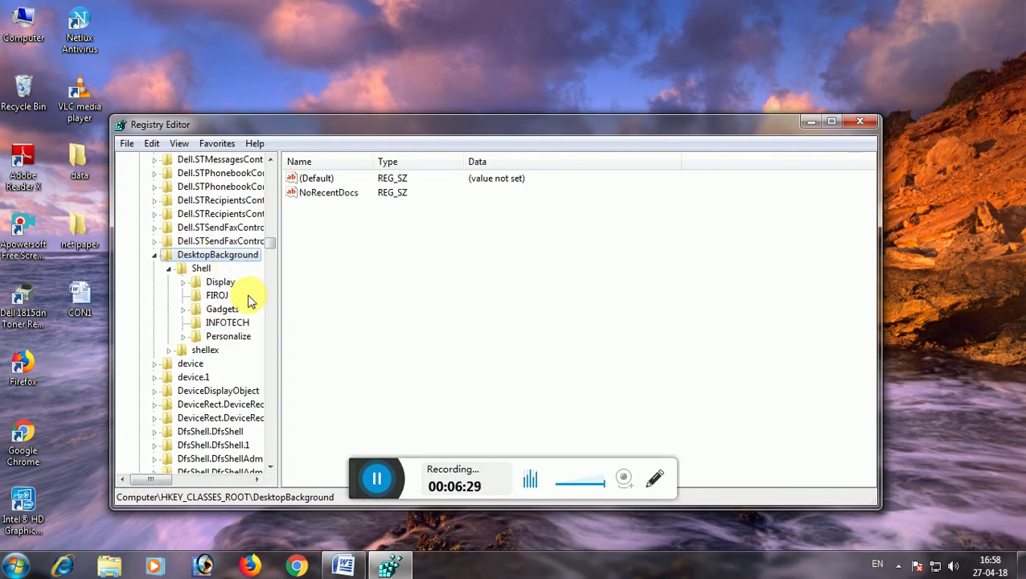
{"action": "right_click", "coordinate": [203, 320]}
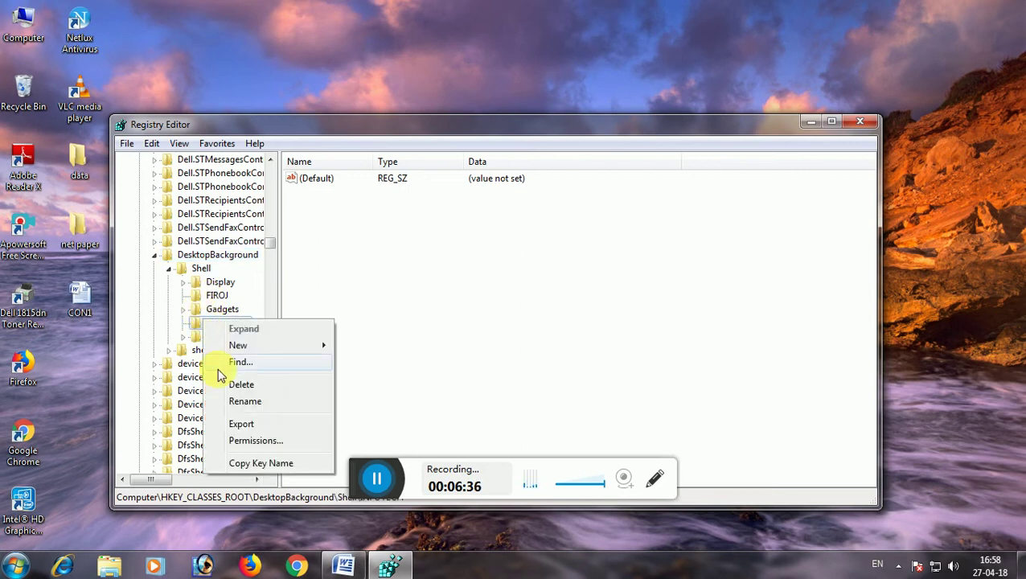
{"action": "left_click", "coordinate": [242, 384]}
{"action": "left_click", "coordinate": [575, 281]}
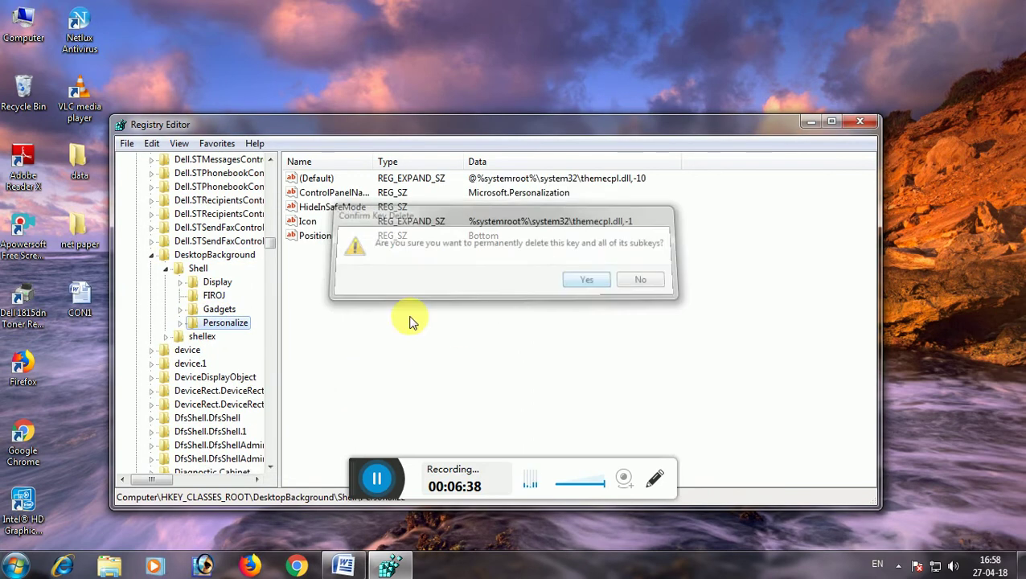
Step: Permanently delete the remaining custom key between Display and Gadgets under Shell
{"action": "right_click", "coordinate": [211, 296]}
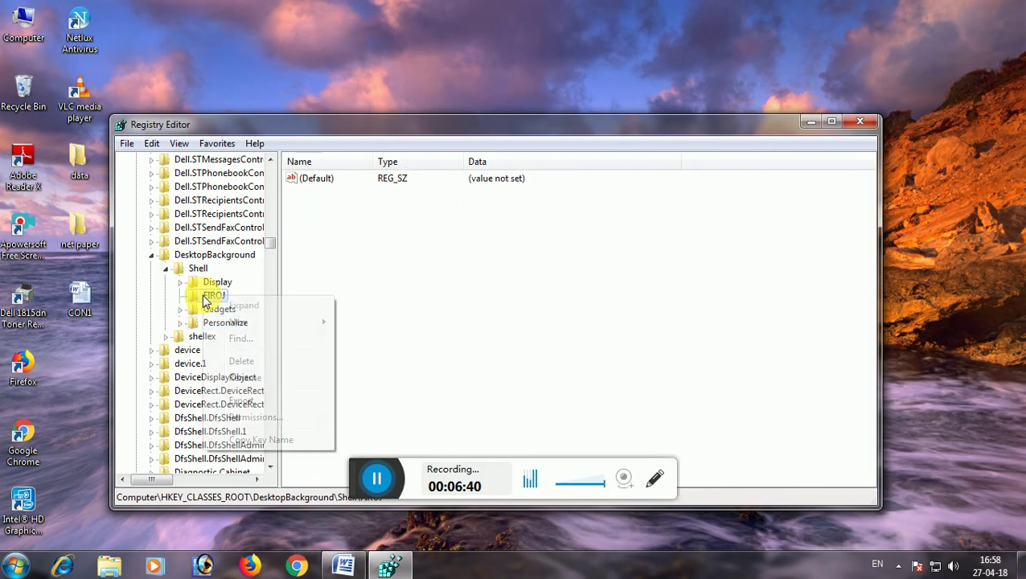
{"action": "left_click", "coordinate": [256, 366]}
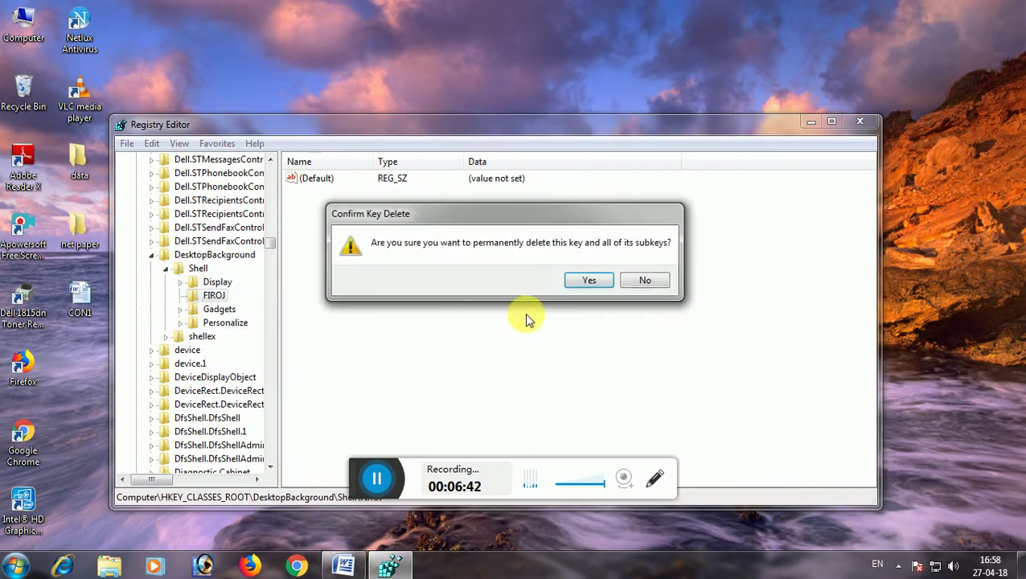
{"action": "left_click", "coordinate": [609, 280]}
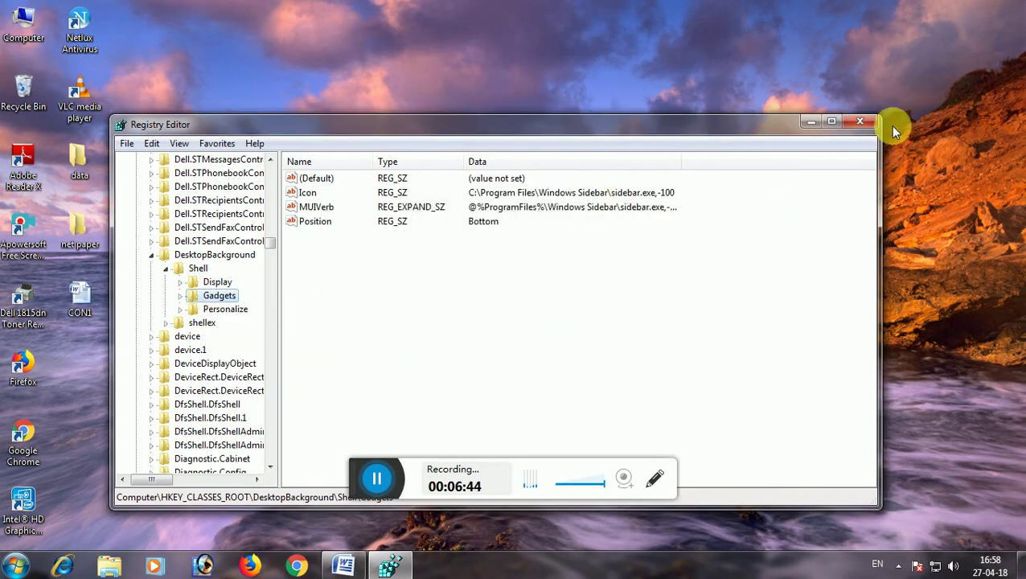
Step: Close Registry Editor and check the desktop's context menu for the removed custom entries
{"action": "left_click", "coordinate": [862, 121]}
{"action": "right_click", "coordinate": [763, 127]}
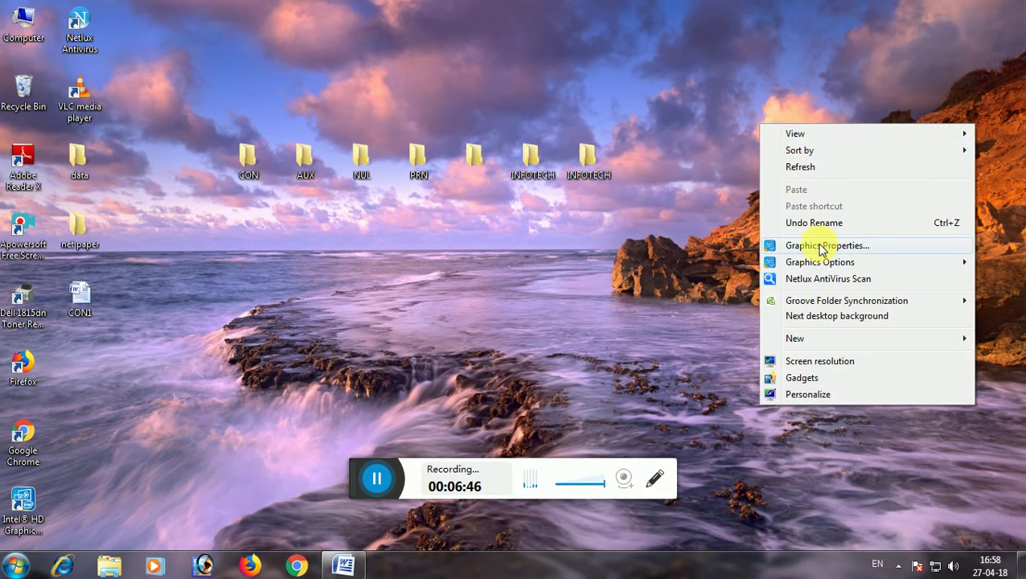
{"action": "left_click", "coordinate": [611, 282]}
Step: Refresh the desktop several times in a row
{"action": "right_click", "coordinate": [757, 149]}
{"action": "left_click", "coordinate": [789, 195]}
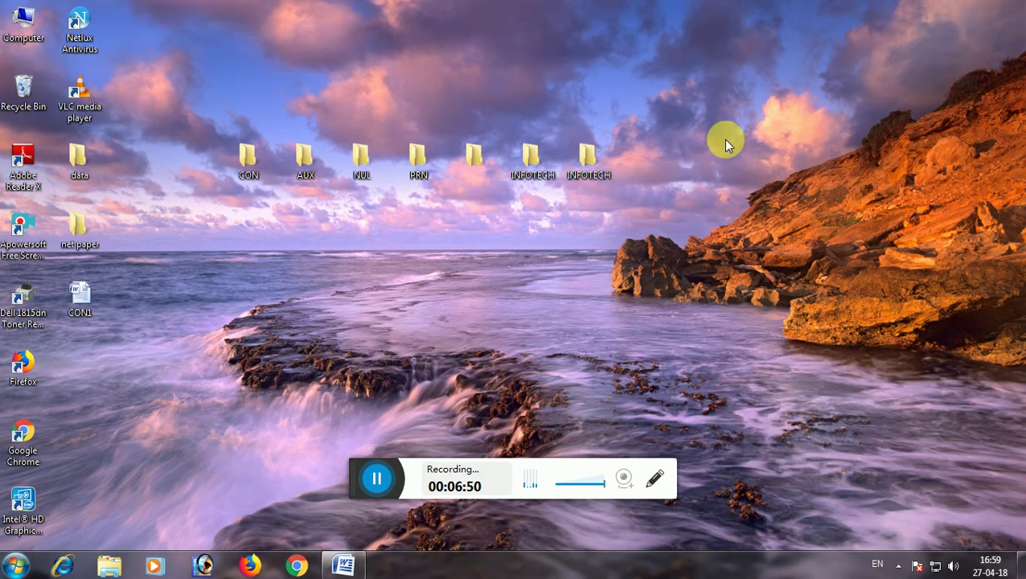
{"action": "right_click", "coordinate": [723, 138]}
{"action": "left_click", "coordinate": [795, 192]}
{"action": "right_click", "coordinate": [758, 120]}
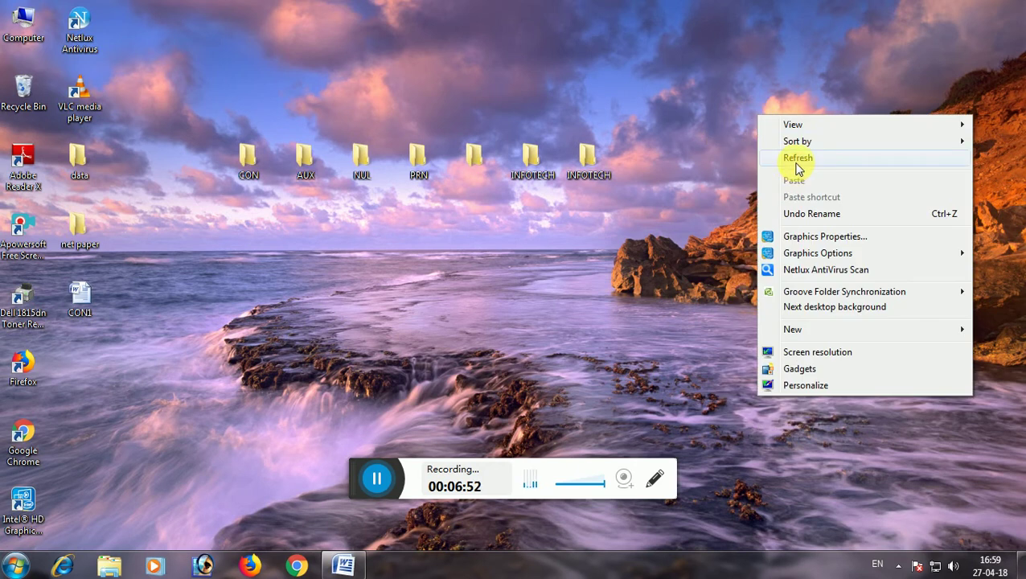
{"action": "left_click", "coordinate": [799, 167]}
{"action": "right_click", "coordinate": [755, 130]}
{"action": "left_click", "coordinate": [793, 172]}
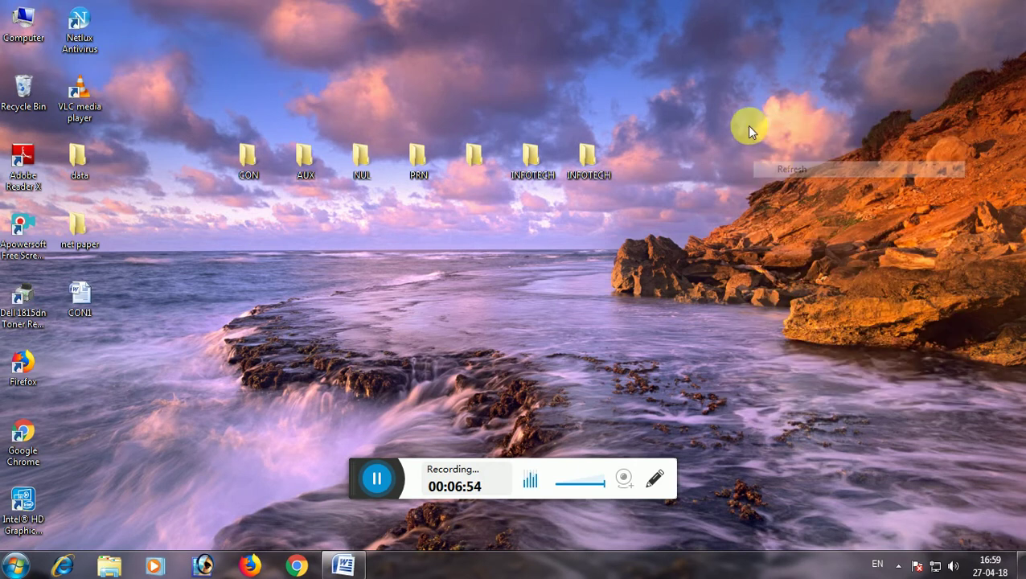
{"action": "right_click", "coordinate": [741, 128]}
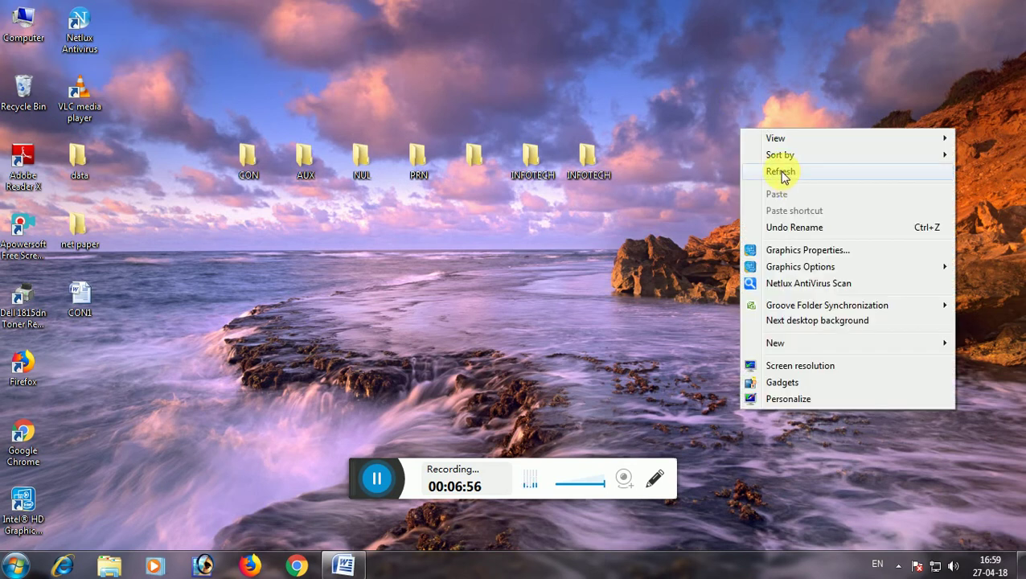
{"action": "left_click", "coordinate": [784, 170]}
{"action": "right_click", "coordinate": [743, 131]}
{"action": "left_click", "coordinate": [788, 175]}
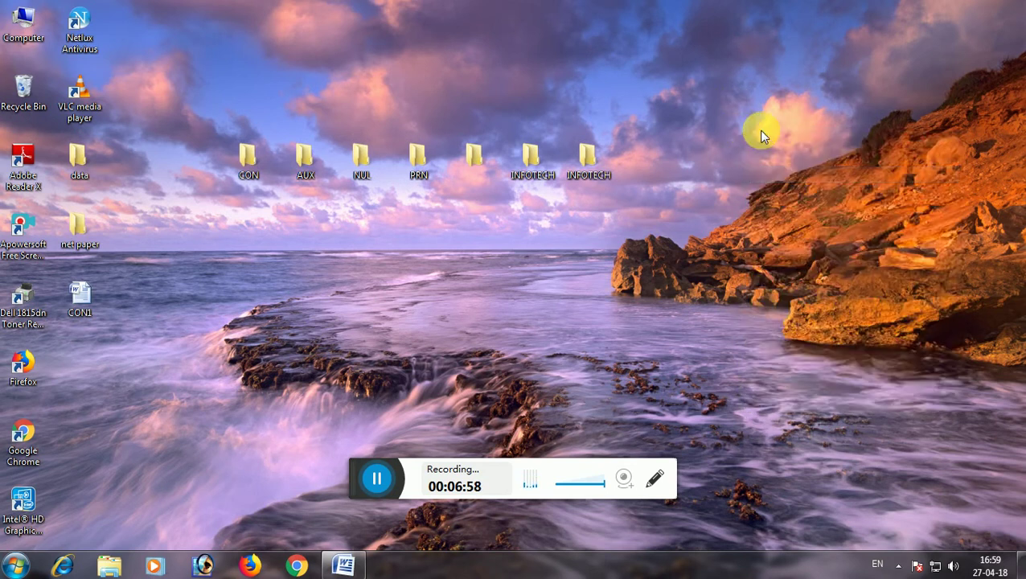
{"action": "right_click", "coordinate": [759, 131]}
{"action": "left_click", "coordinate": [799, 175]}
{"action": "right_click", "coordinate": [742, 137]}
{"action": "left_click", "coordinate": [793, 183]}
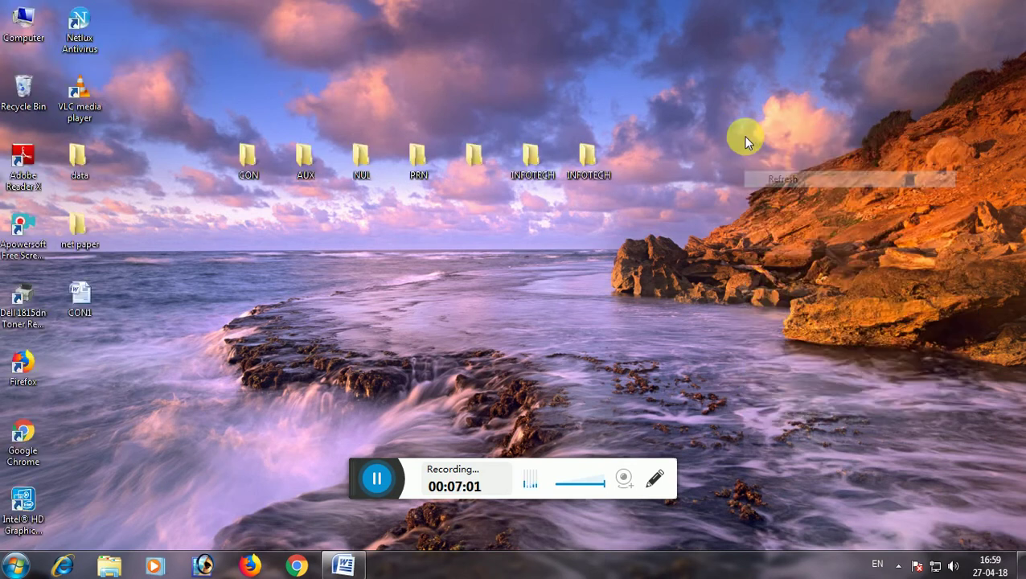
{"action": "right_click", "coordinate": [744, 138]}
{"action": "left_click", "coordinate": [765, 177]}
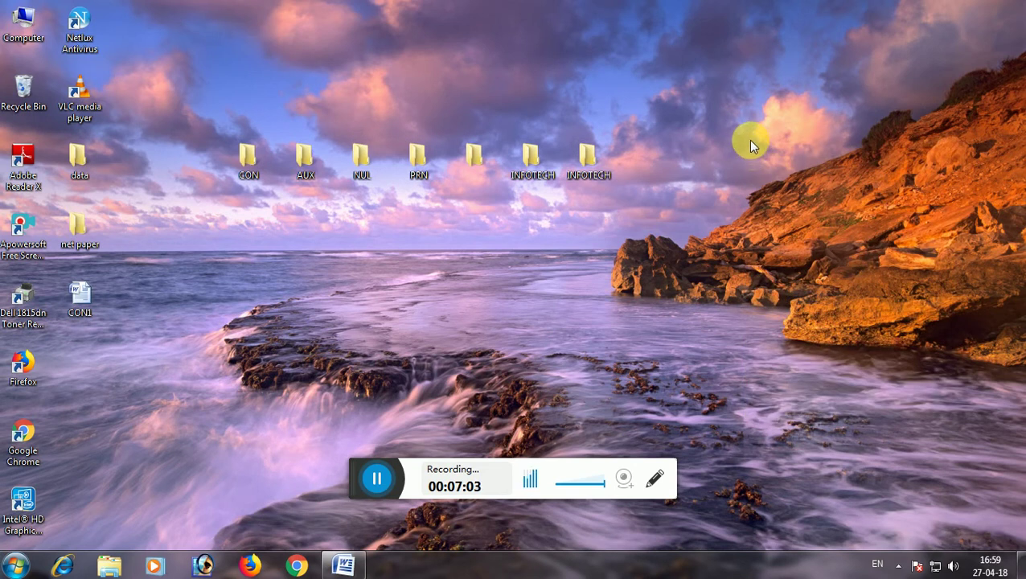